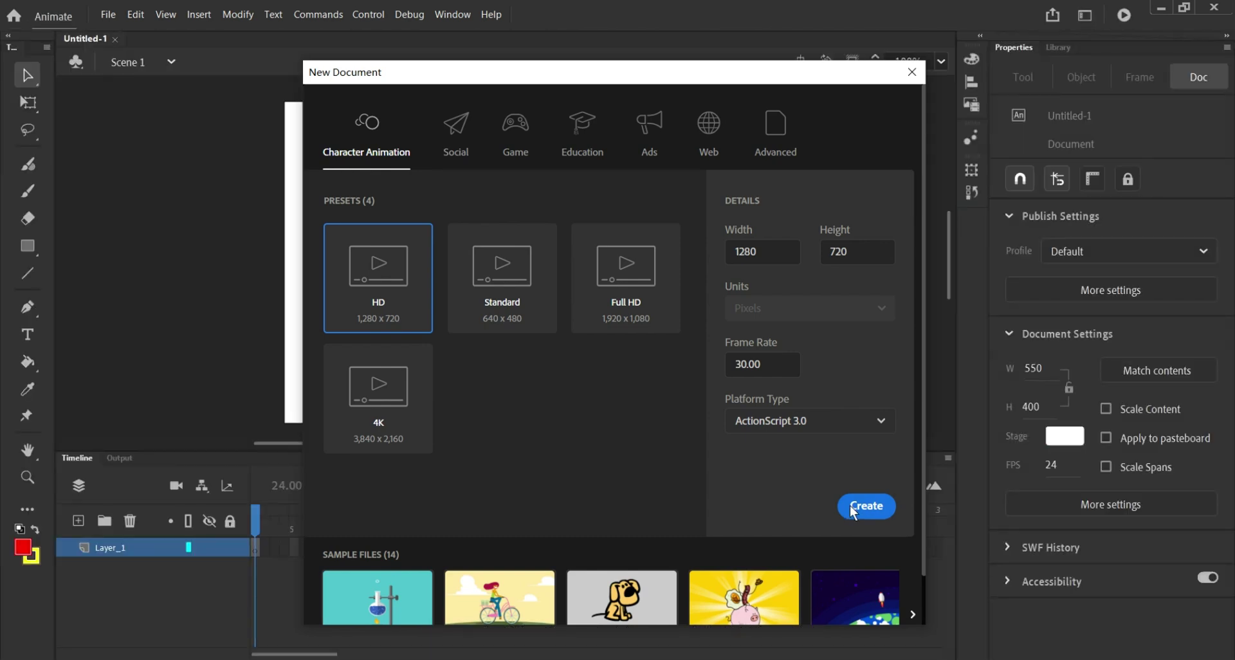
Create the new 1280×720, 30 fps document and bring up the shape tools flyout.
left_click(852, 508)
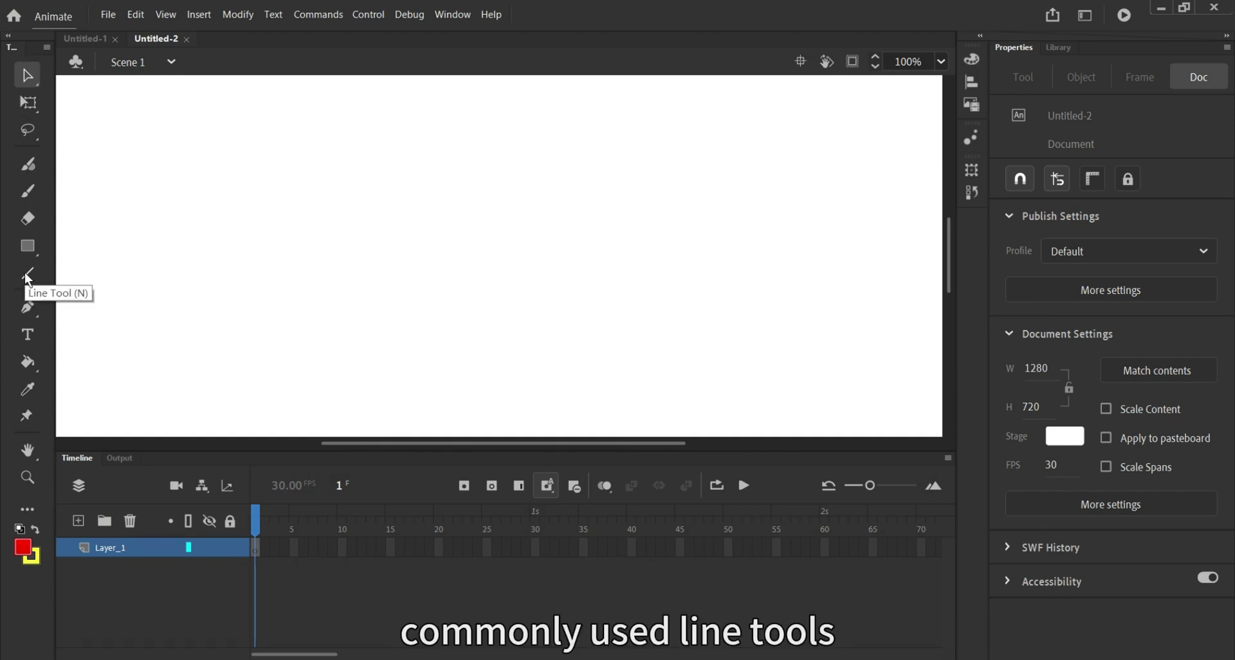
left_click(33, 245)
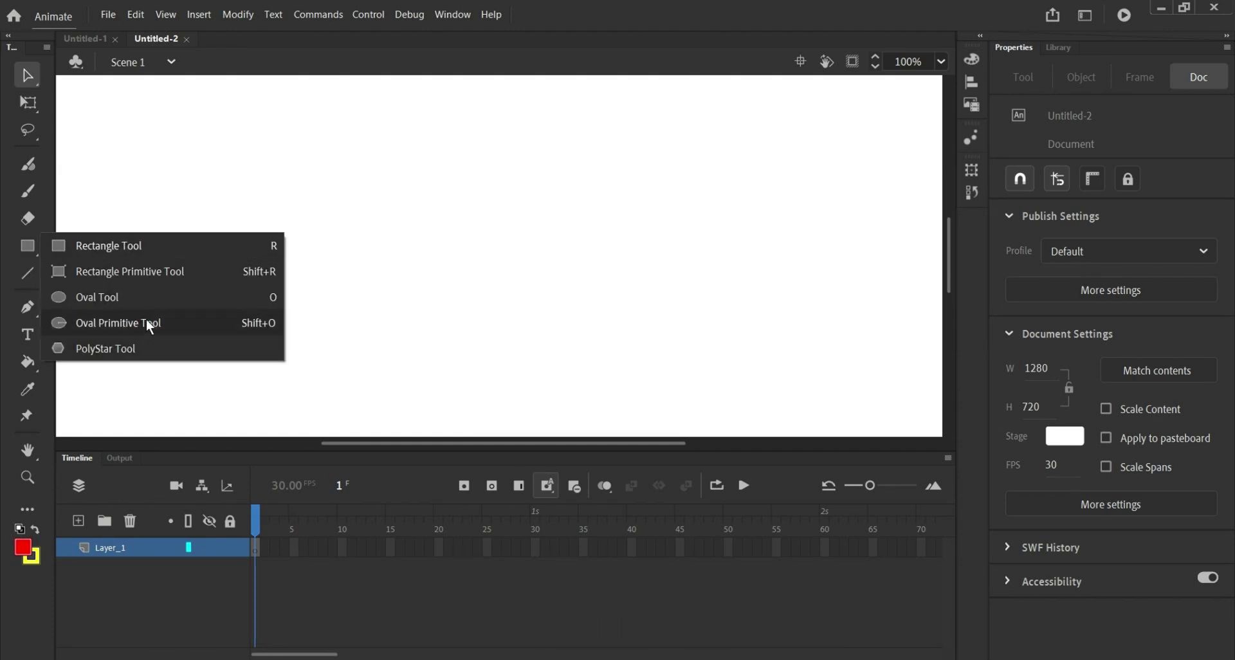
Draw a red rectangle on the left side of the stage.
left_click(180, 251)
mouse_move(173, 177)
left_mouse_down()
mouse_move(201, 212)
mouse_move(301, 272)
mouse_move(298, 288)
left_mouse_up()
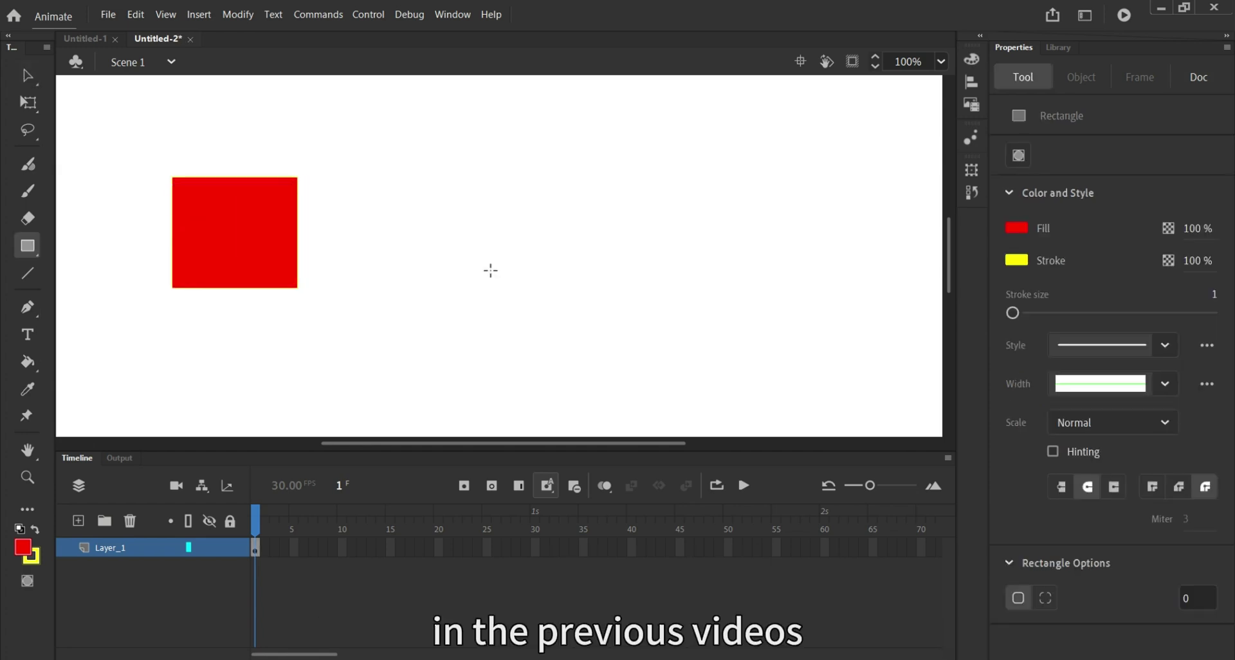
key("v")
left_click(270, 262)
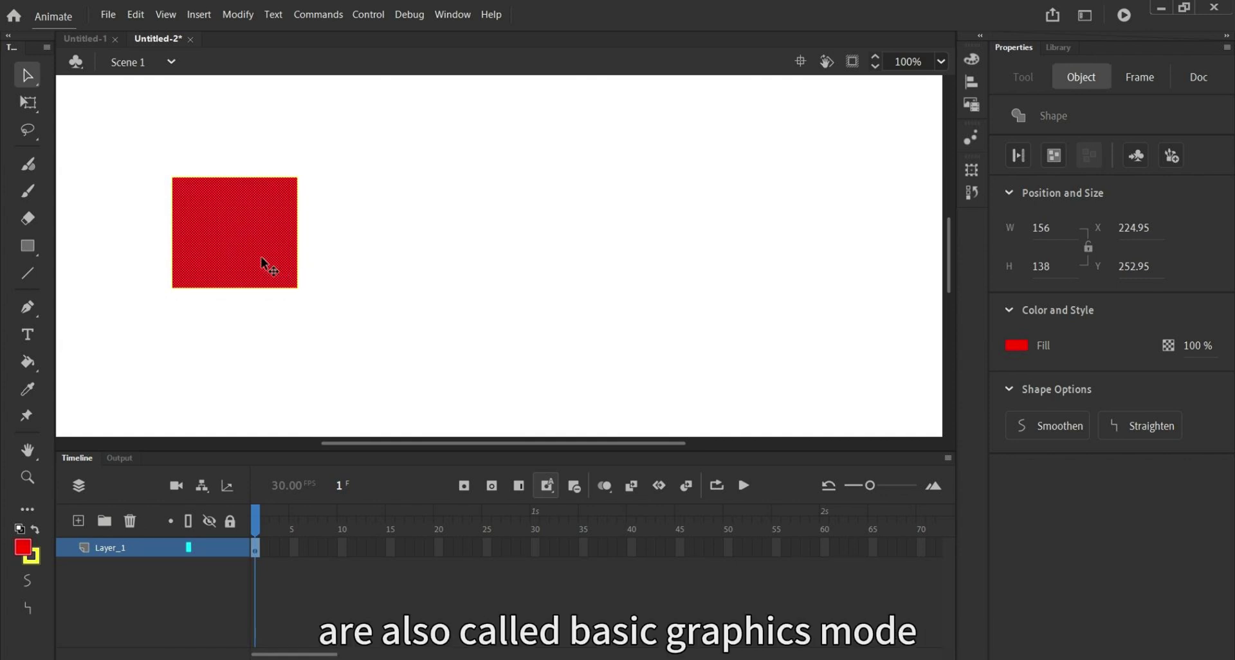
Give the red rectangle a black outline with stroke size 5.
double_click(261, 256)
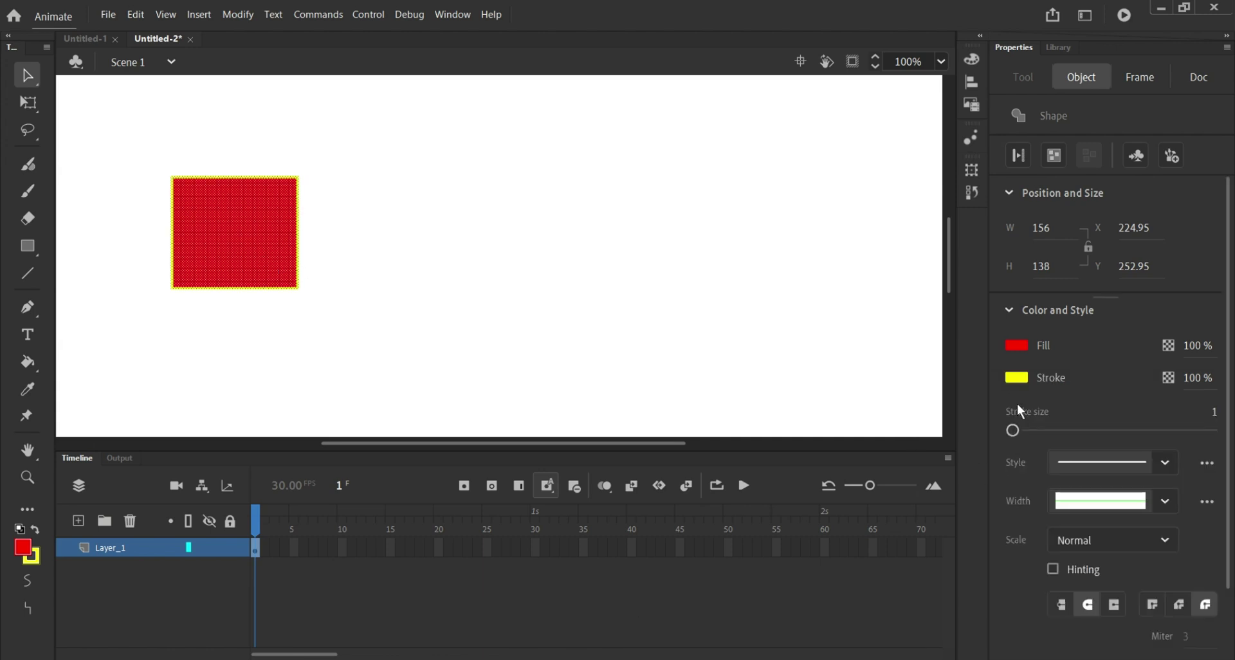
left_click(1016, 379)
left_click(770, 430)
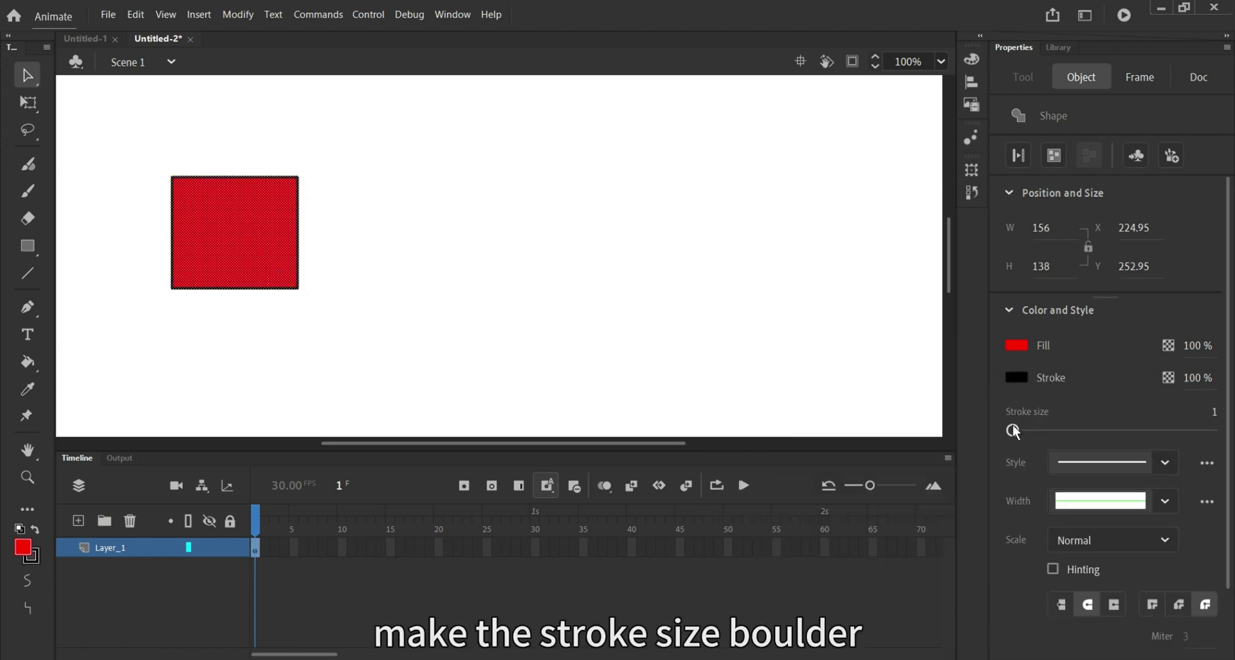
left_click_drag(1015, 428, 1017, 428)
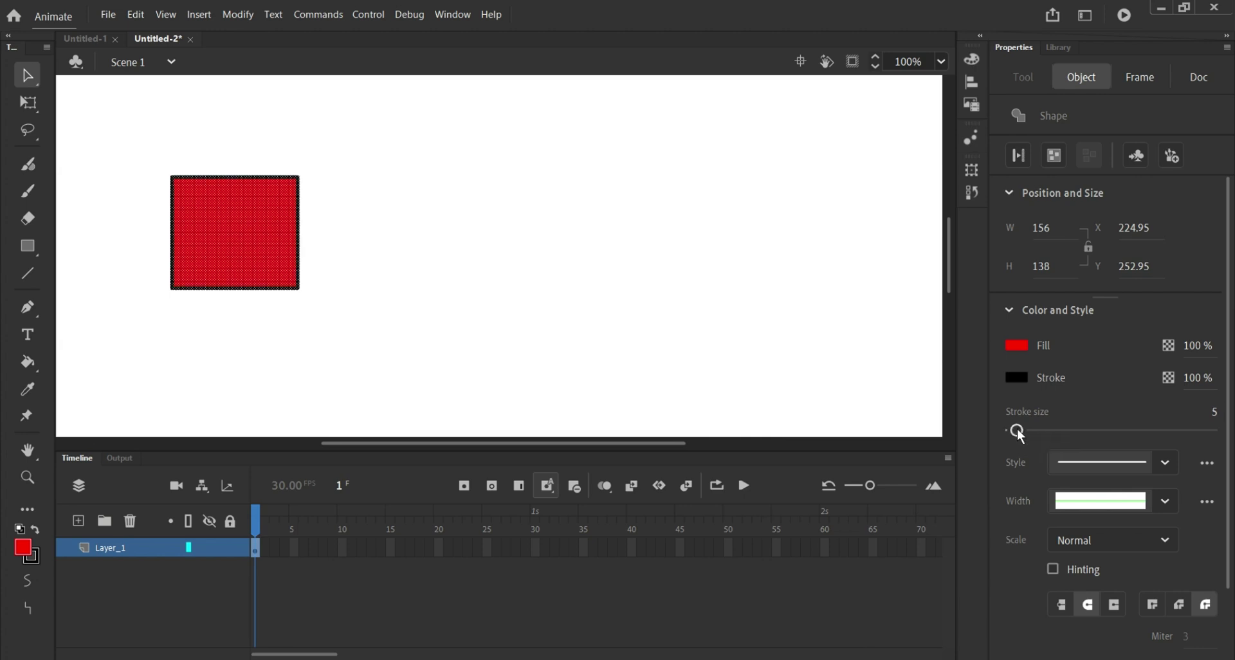
left_click(315, 263)
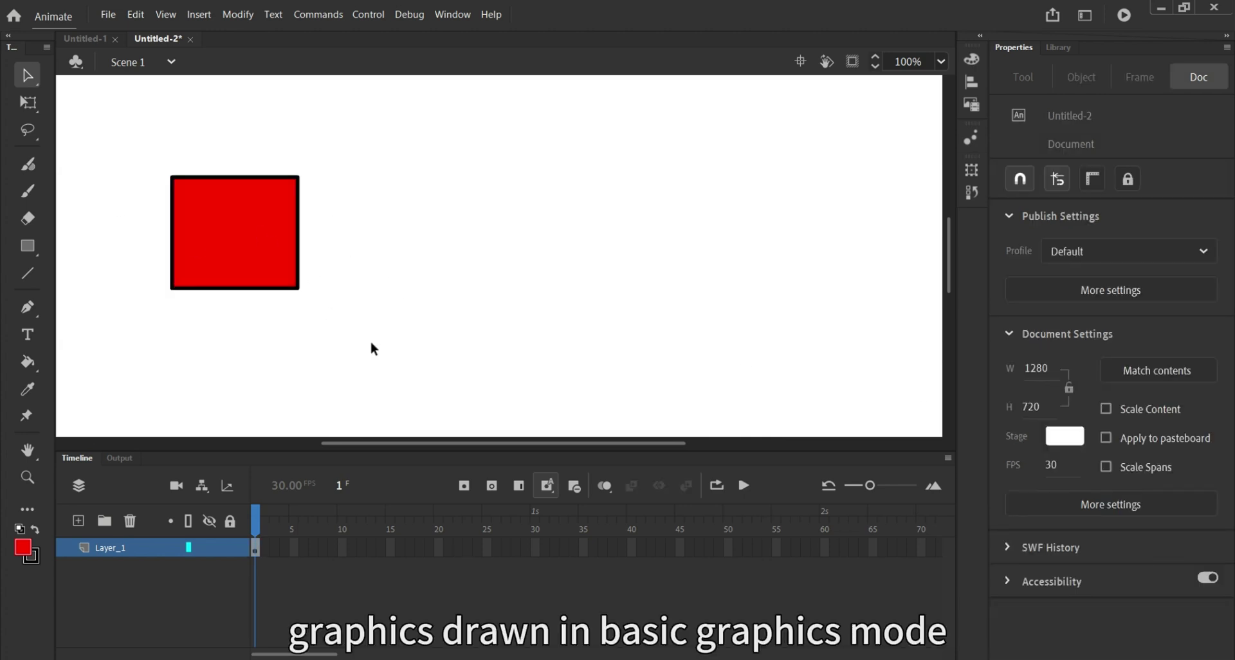
left_click(281, 270)
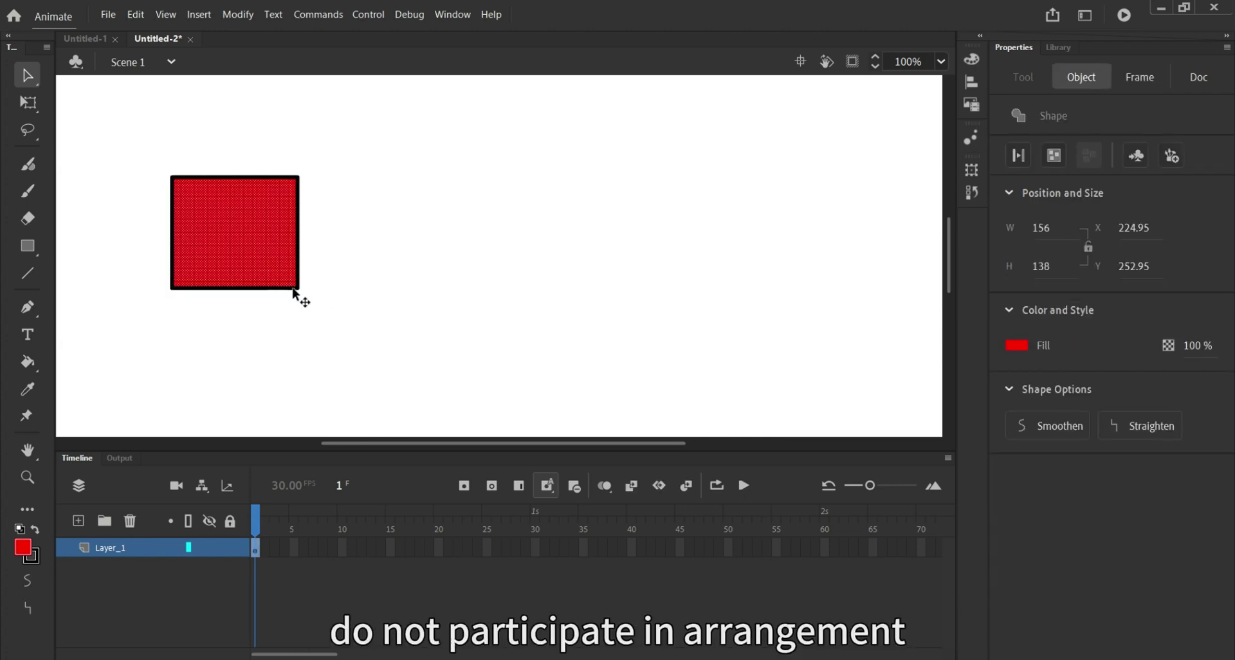
right_click(269, 273)
left_click(244, 254)
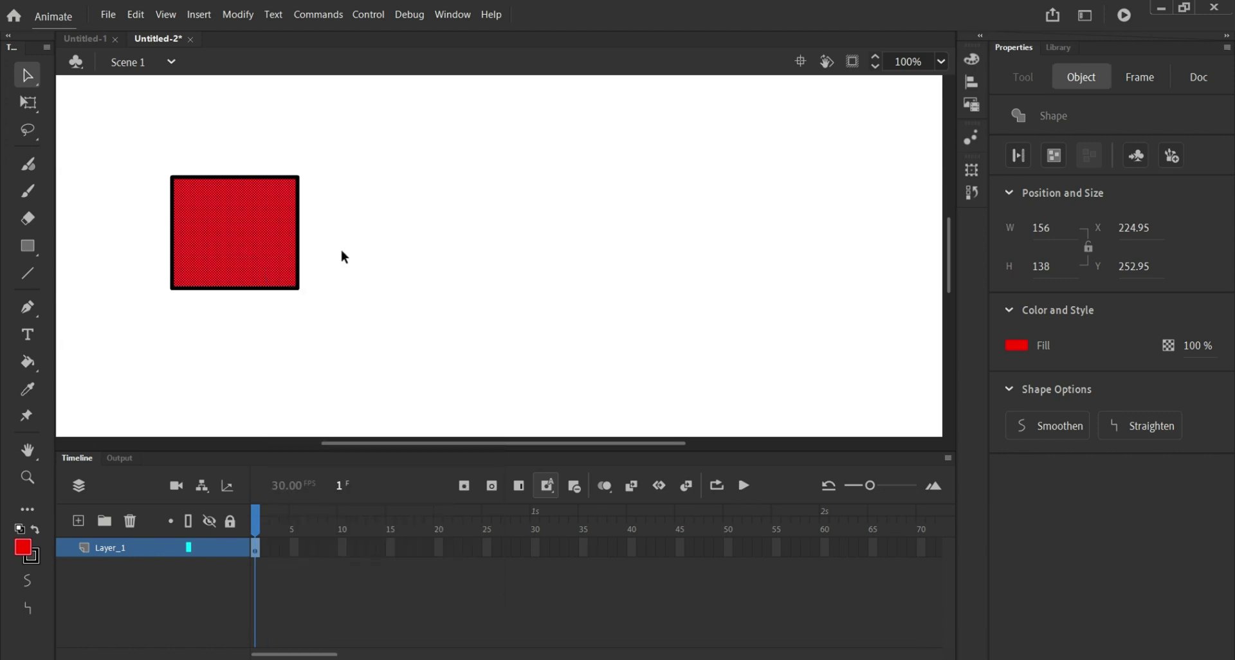
Draw a #33FF00 green rectangle with a red outline over the red square's lower right corner.
left_click(29, 249)
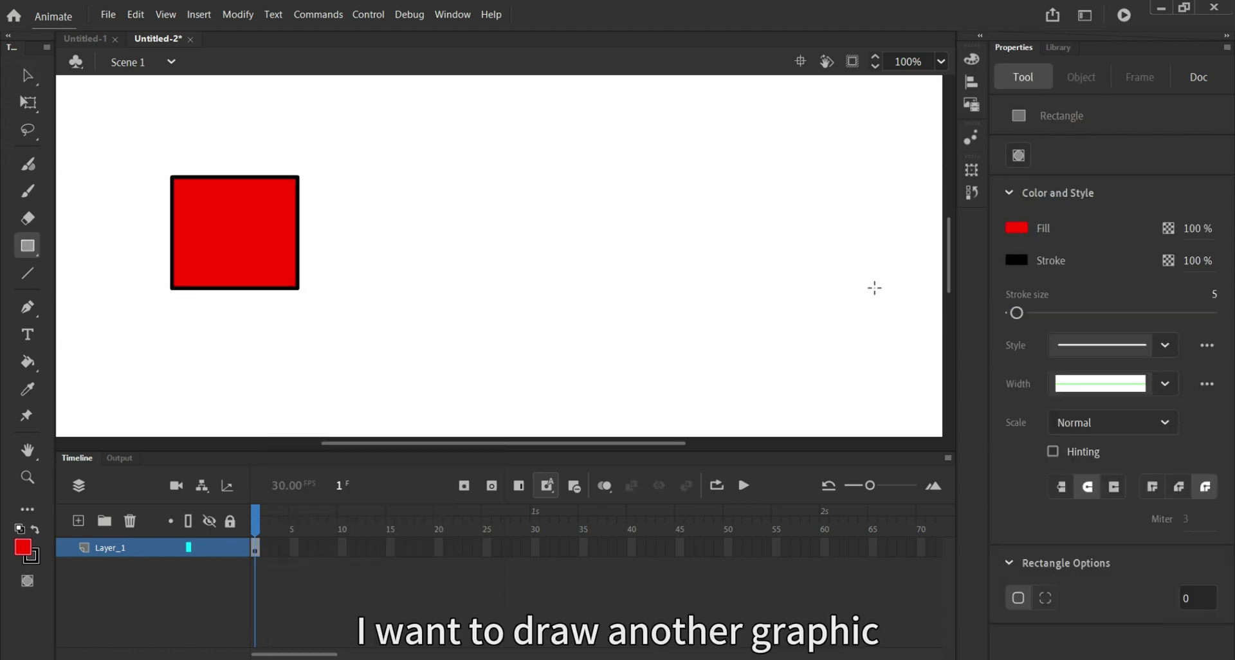
left_click(1015, 229)
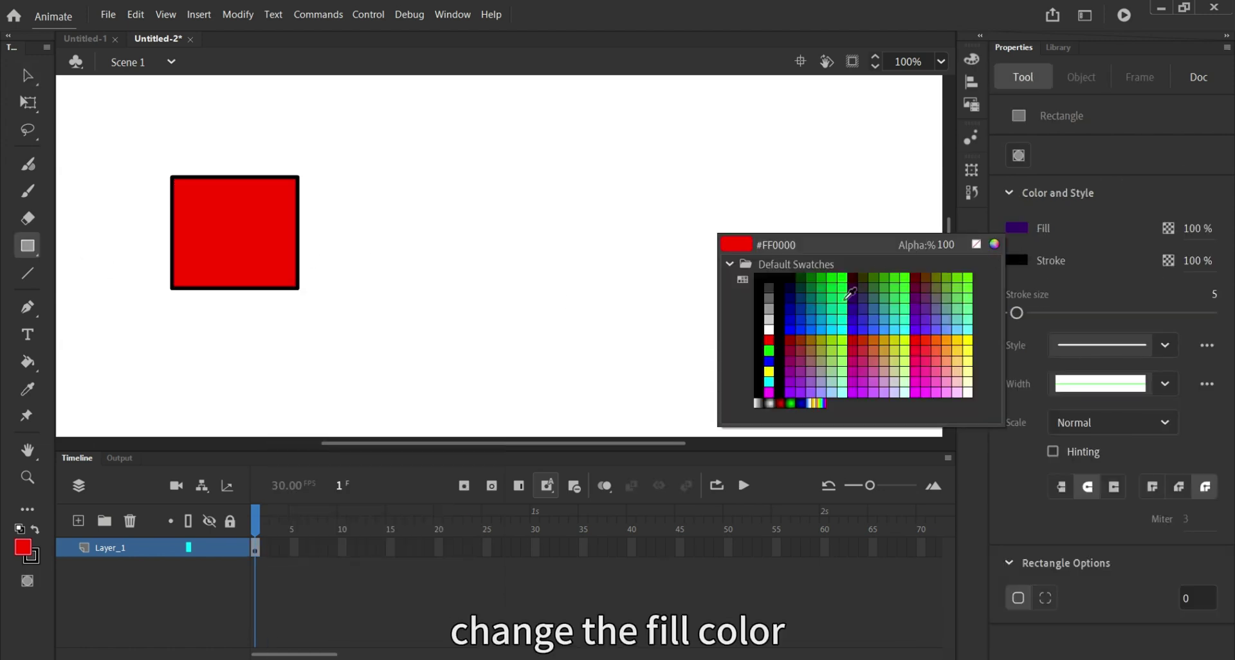
left_click(912, 274)
left_click(1016, 260)
left_click(770, 371)
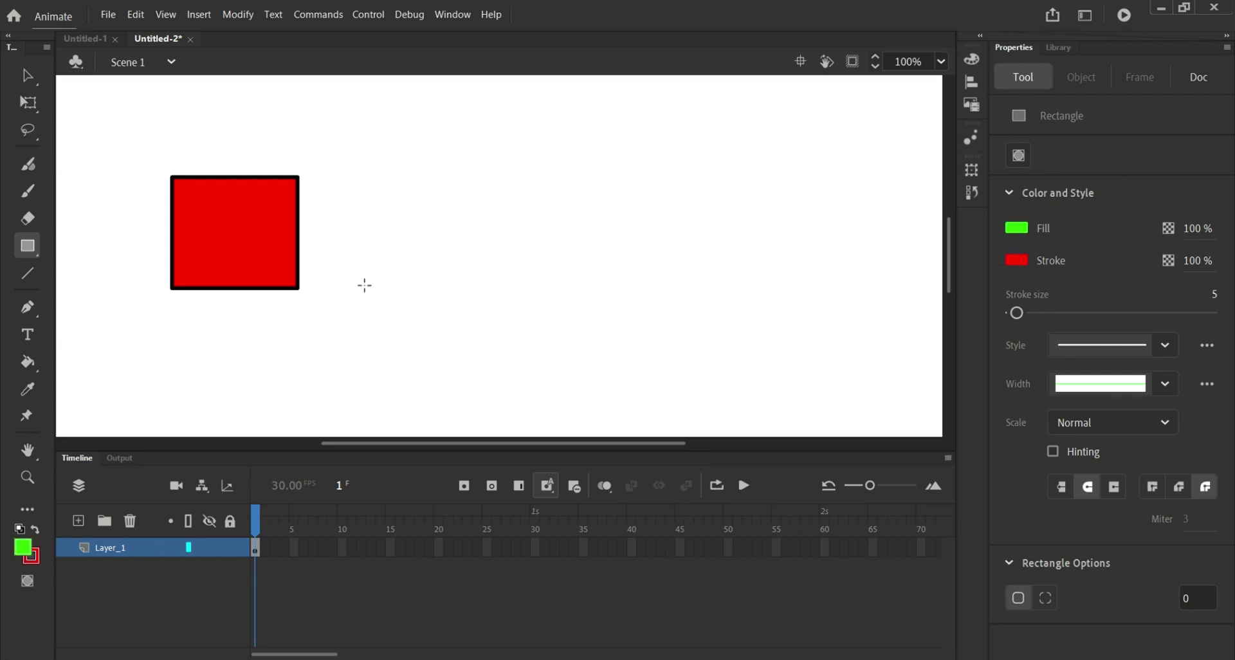
left_click_drag(388, 214, 244, 347)
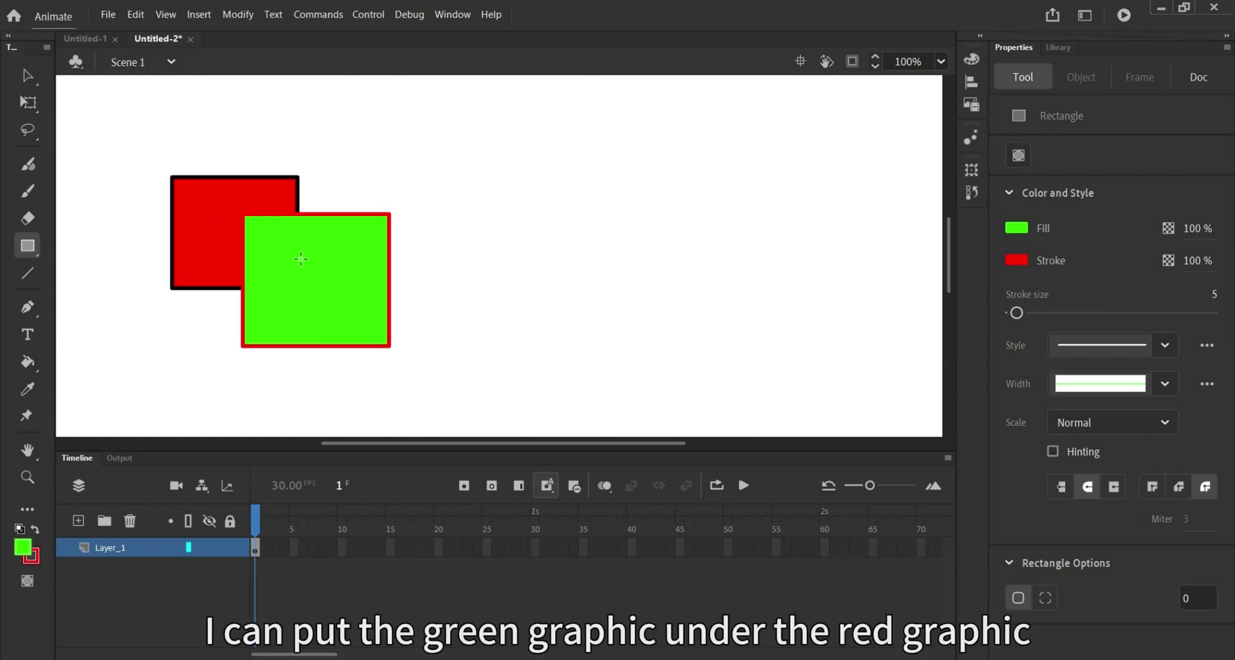
left_click(28, 75)
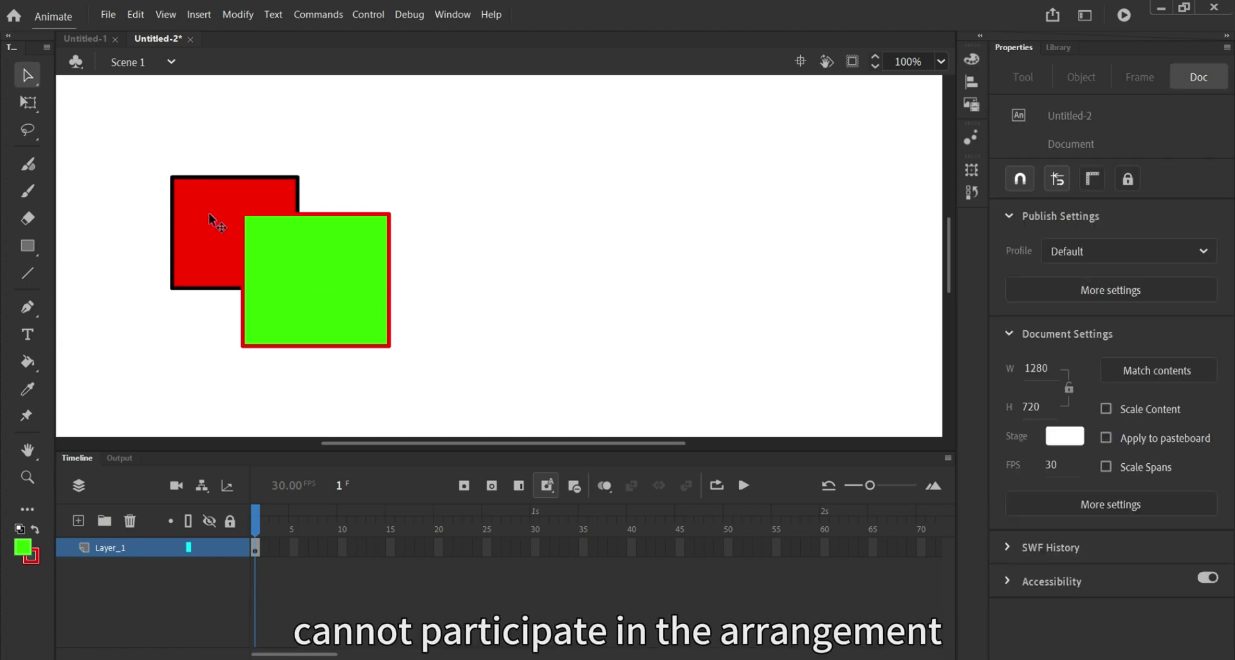
Drag the green fill out of its red border and back over the red square, cutting its corner.
left_click(299, 265)
left_click_drag(315, 263, 609, 286)
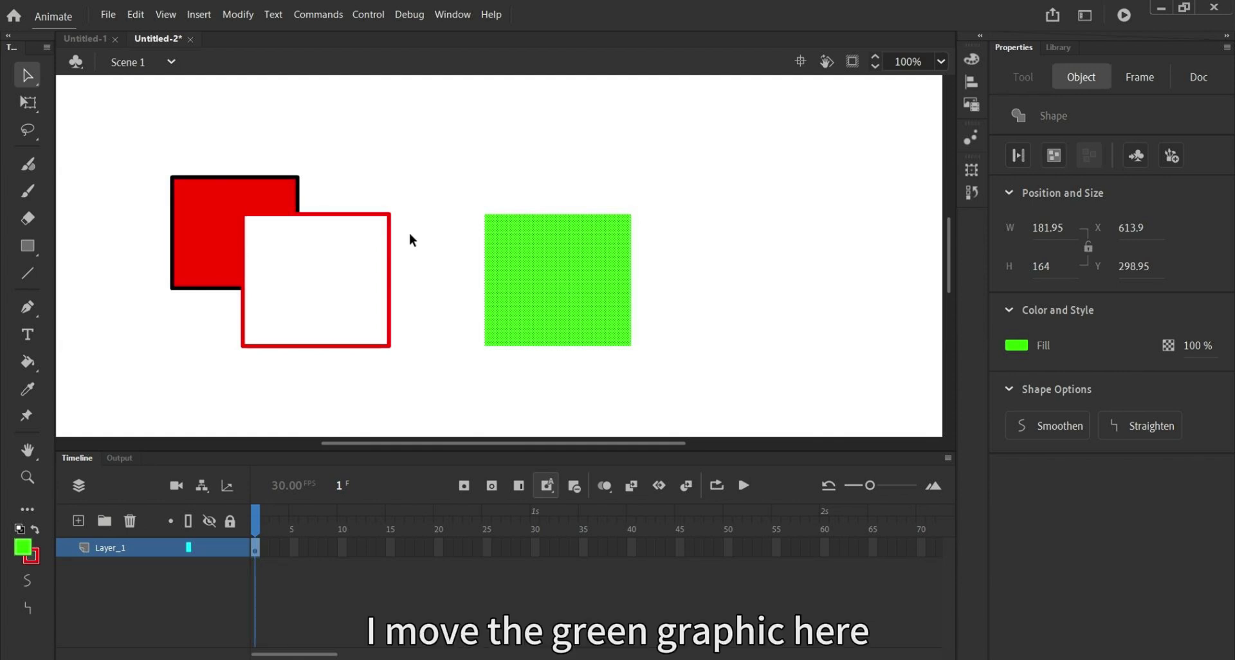
left_click_drag(497, 234, 293, 170)
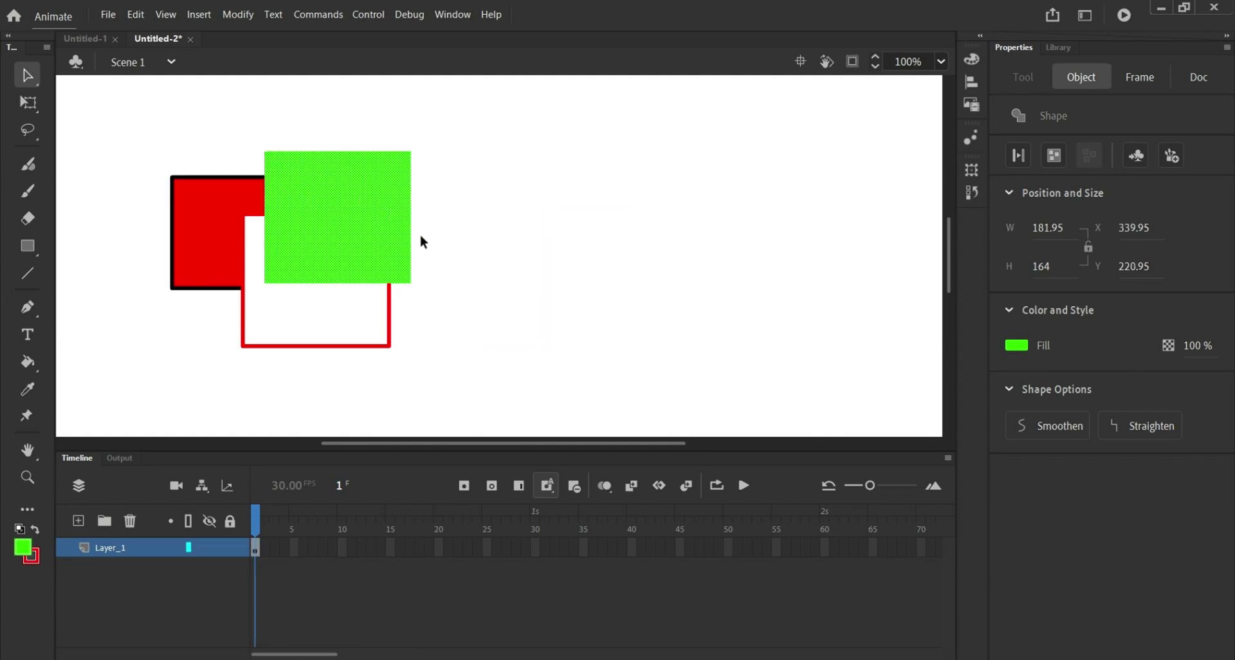
left_click(419, 231)
left_click_drag(342, 207, 539, 219)
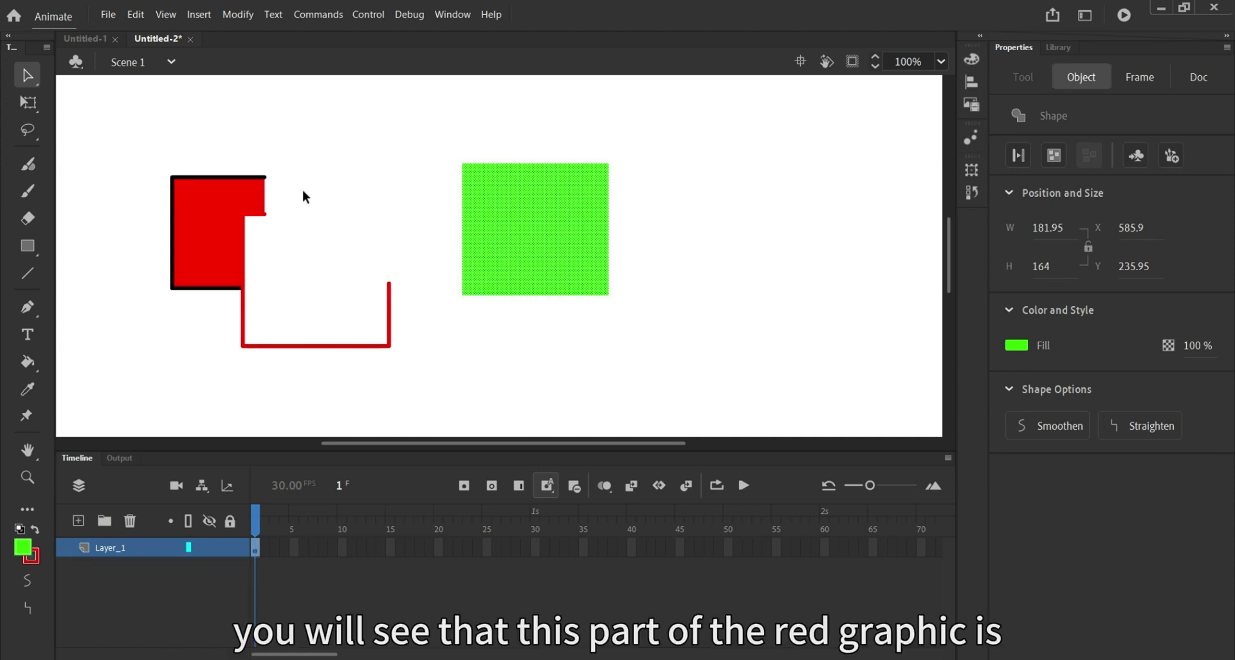
left_click_drag(512, 217, 314, 190)
left_click(474, 412)
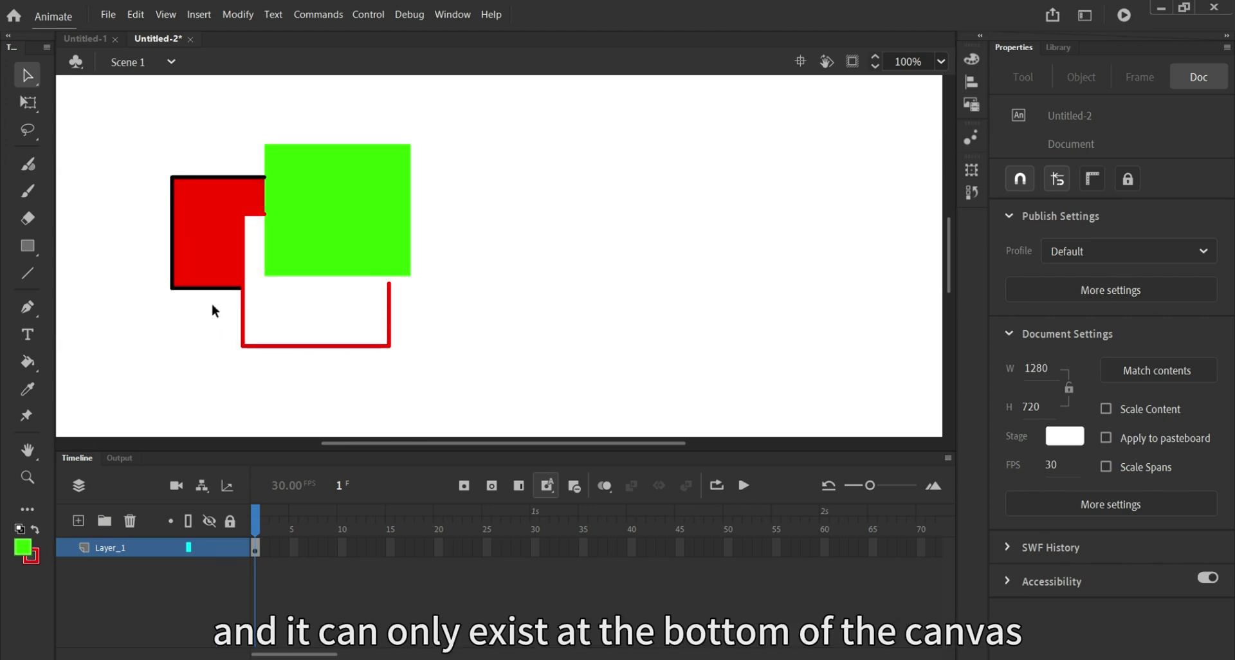
Pull the bottom, left and top black outline edges away from the red shape.
scroll(209, 302, "up", 3)
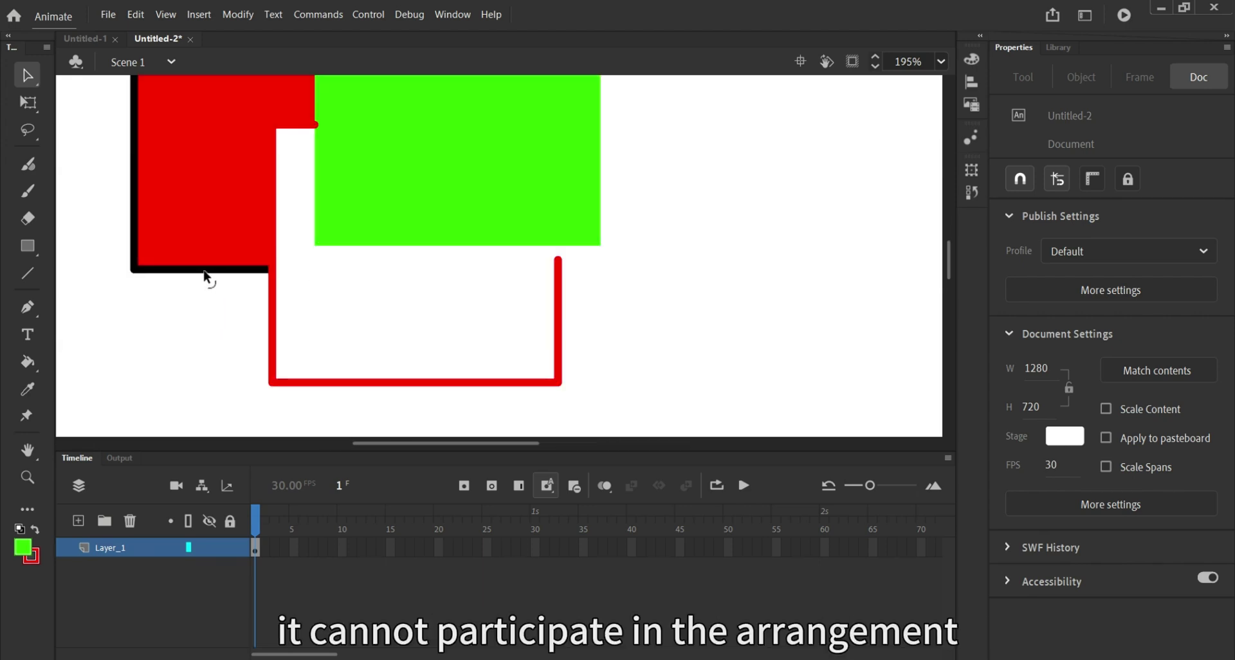
left_click(214, 273)
left_click_drag(214, 278, 213, 358)
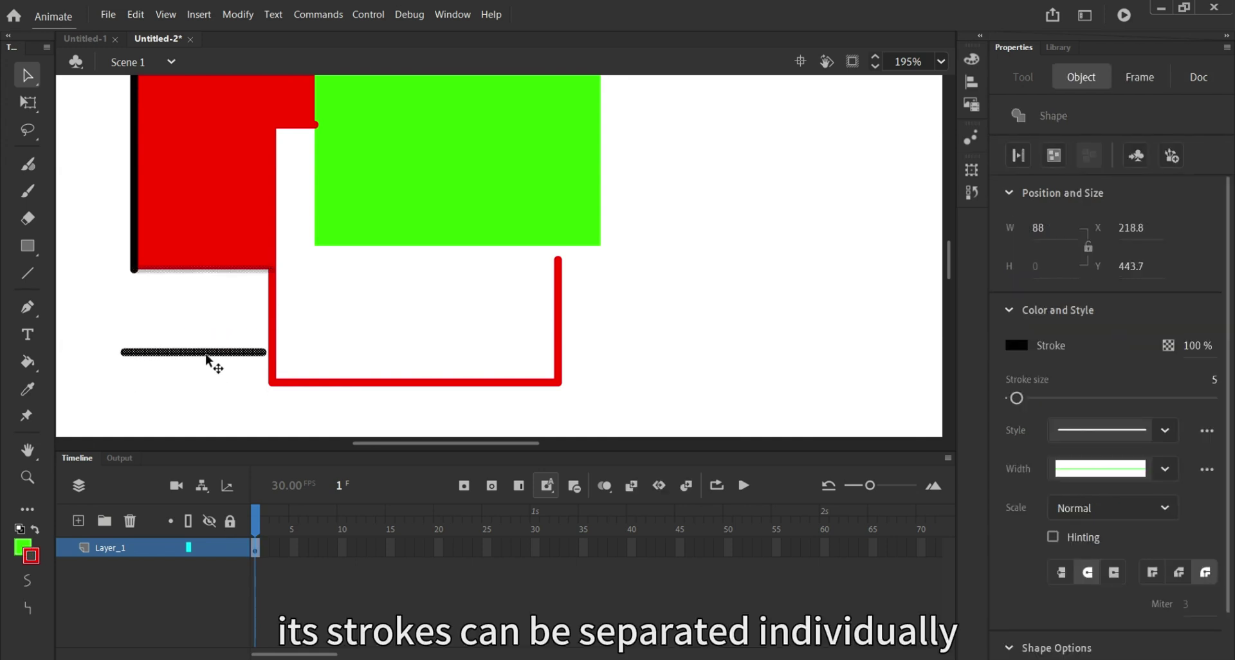
left_click(134, 248)
mouse_move(132, 258)
left_mouse_down()
mouse_move(123, 276)
mouse_move(560, 402)
mouse_move(708, 353)
mouse_move(701, 345)
left_mouse_up()
left_click(701, 338)
scroll(688, 339, "down", 2)
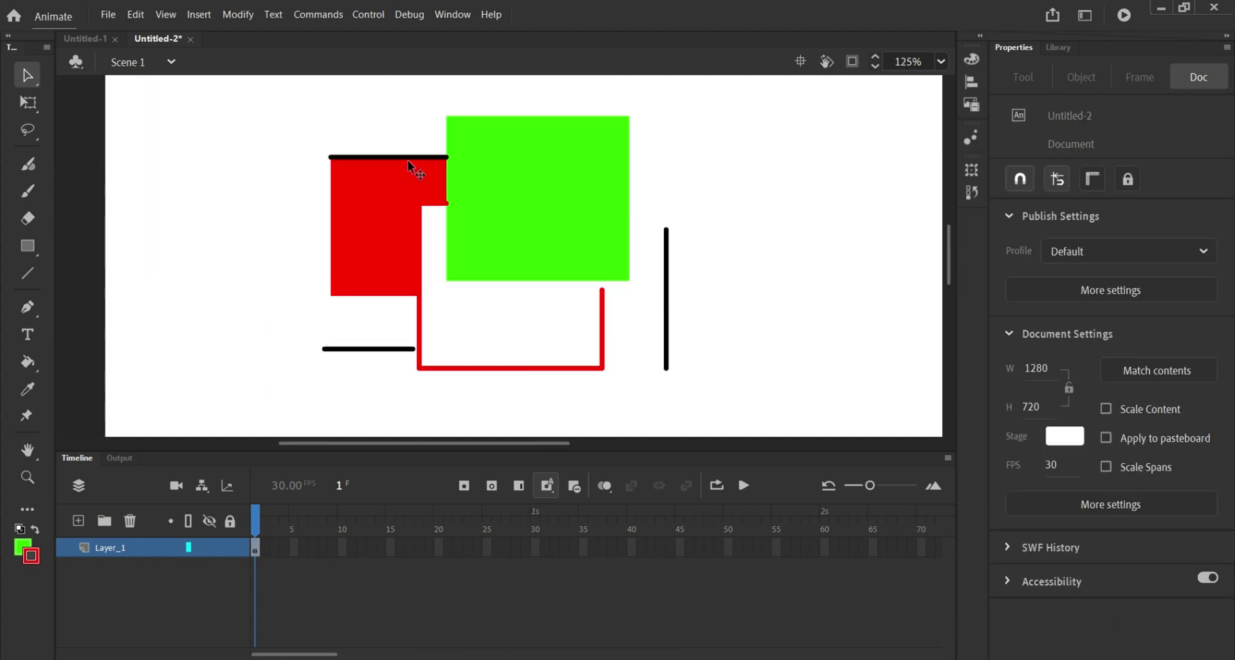
left_click(346, 160)
left_click_drag(353, 164, 339, 236)
Move the upper and lower red fill pieces to the right, then drag the green square onto them.
left_click(279, 220)
left_click_drag(362, 195, 769, 166)
left_click(389, 270)
left_click_drag(388, 271, 869, 297)
left_click(746, 363)
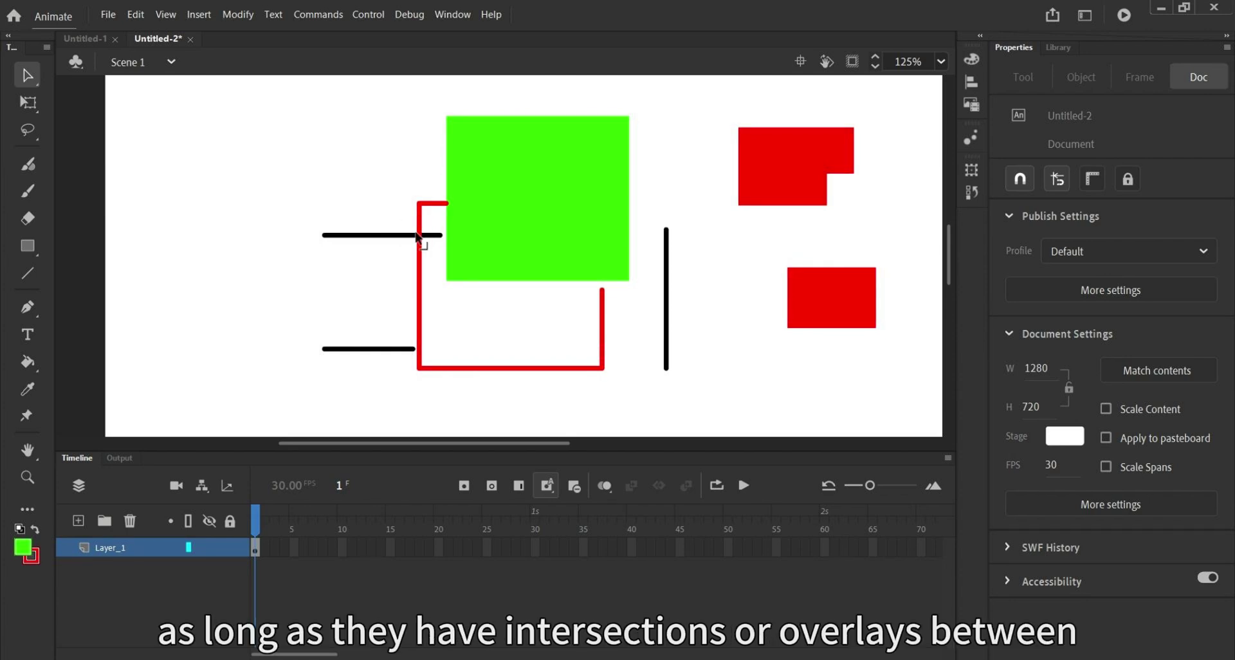
left_click_drag(545, 209, 611, 209)
Drag the red L-shape and the green shape onto and off each other so they cut away.
left_click(746, 316)
left_click(764, 203)
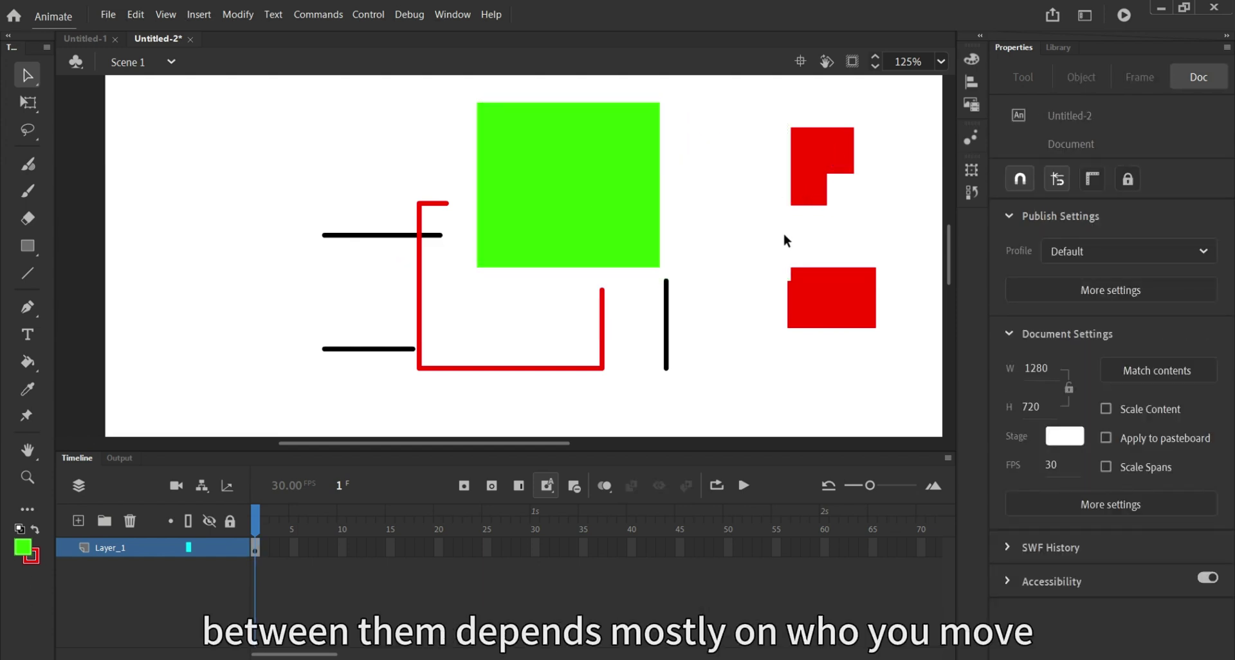
left_click_drag(825, 155, 664, 154)
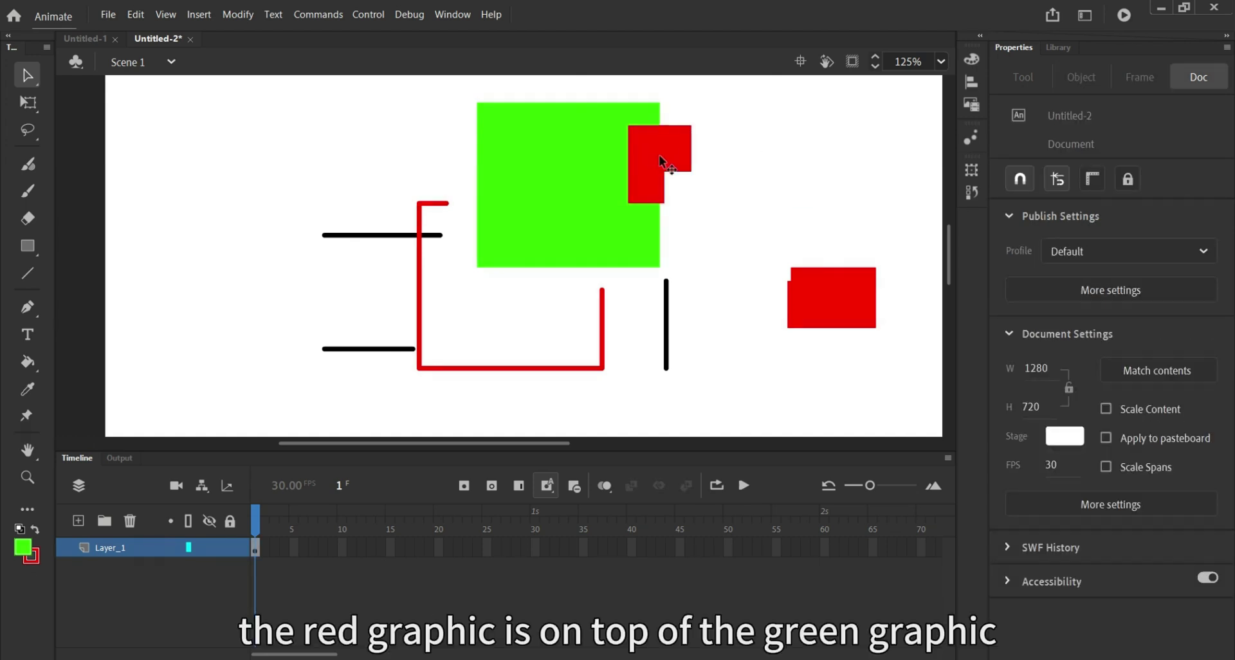
left_click_drag(651, 155, 817, 155)
left_click(683, 141)
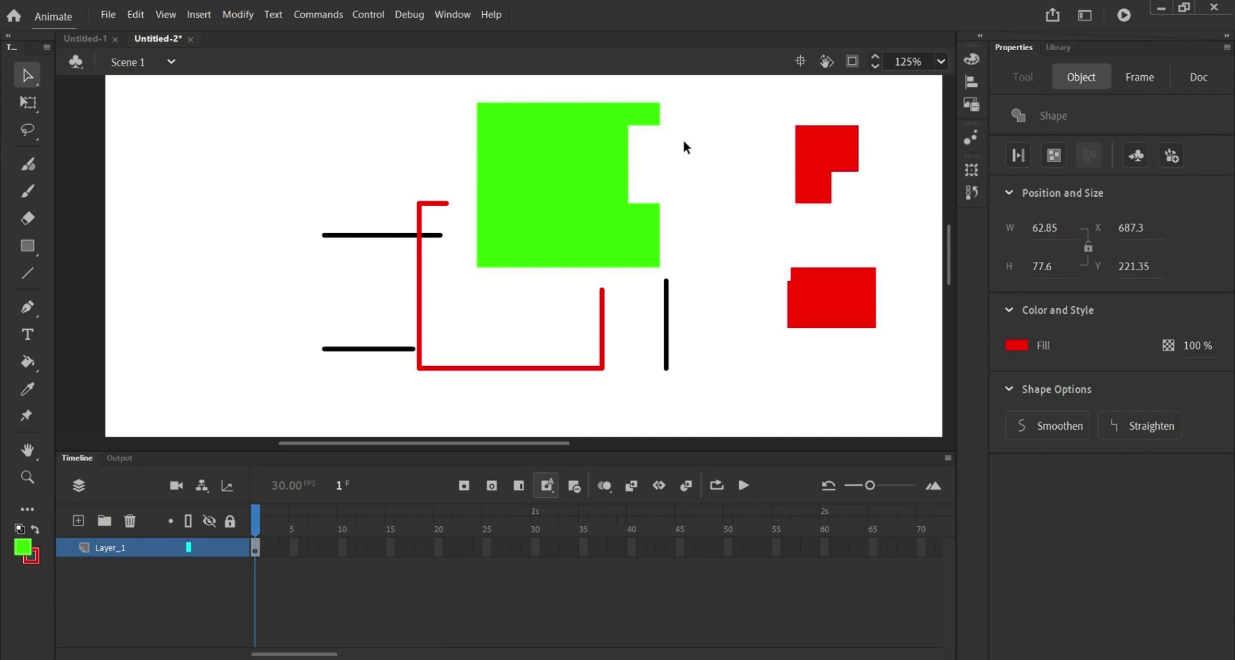
left_click(684, 142)
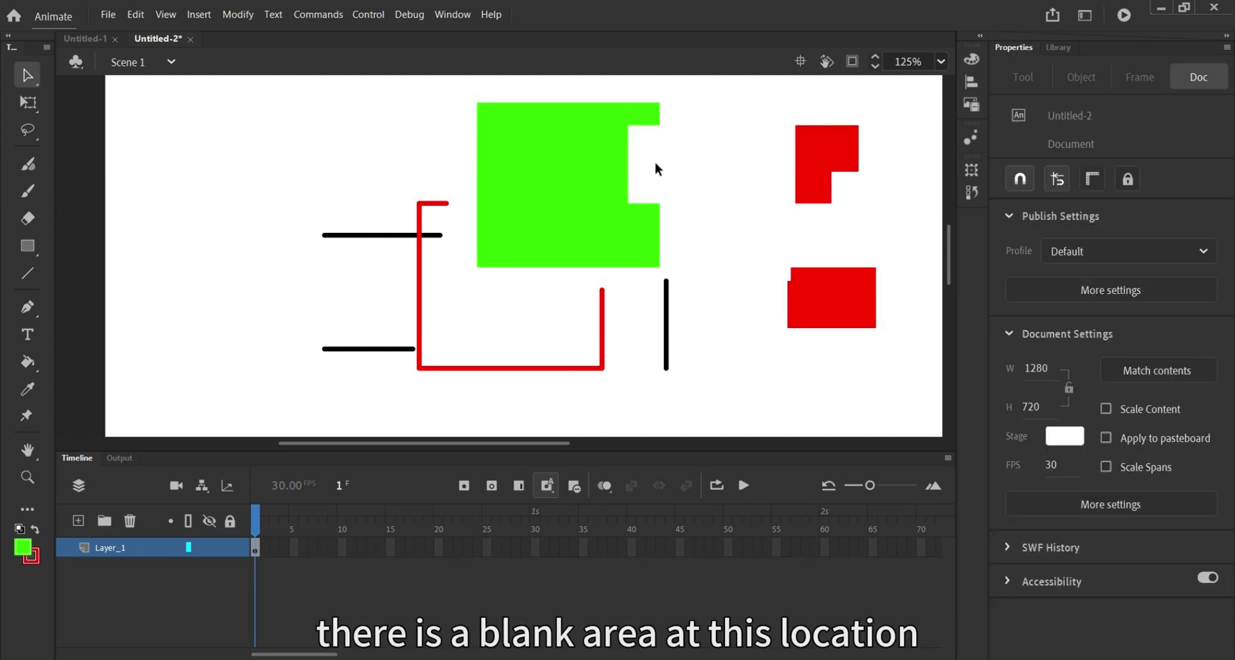
left_click_drag(595, 191, 750, 105)
left_click(723, 205)
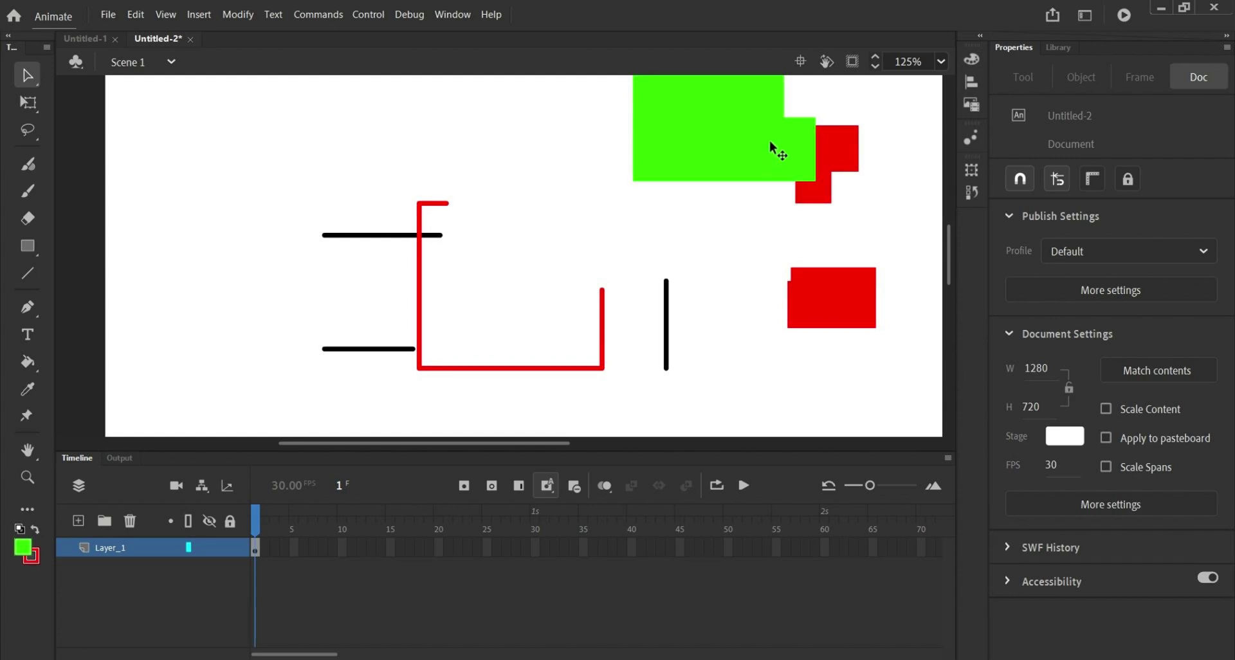
left_click_drag(769, 137, 621, 177)
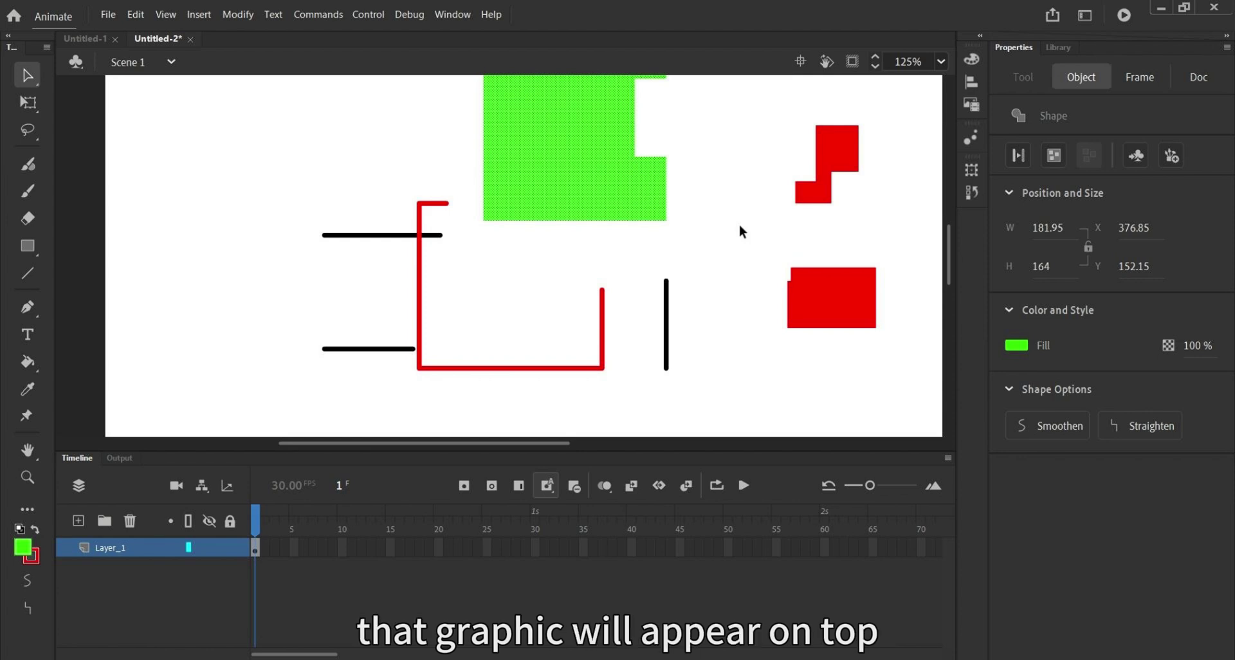
left_click(742, 225)
Join the lower red rectangle to the other red piece and move the merged shape onto the green square.
left_click_drag(817, 310, 770, 227)
left_click(836, 154)
left_click_drag(848, 154, 865, 212)
left_click(869, 231)
left_click_drag(818, 277, 587, 198)
left_click(869, 283)
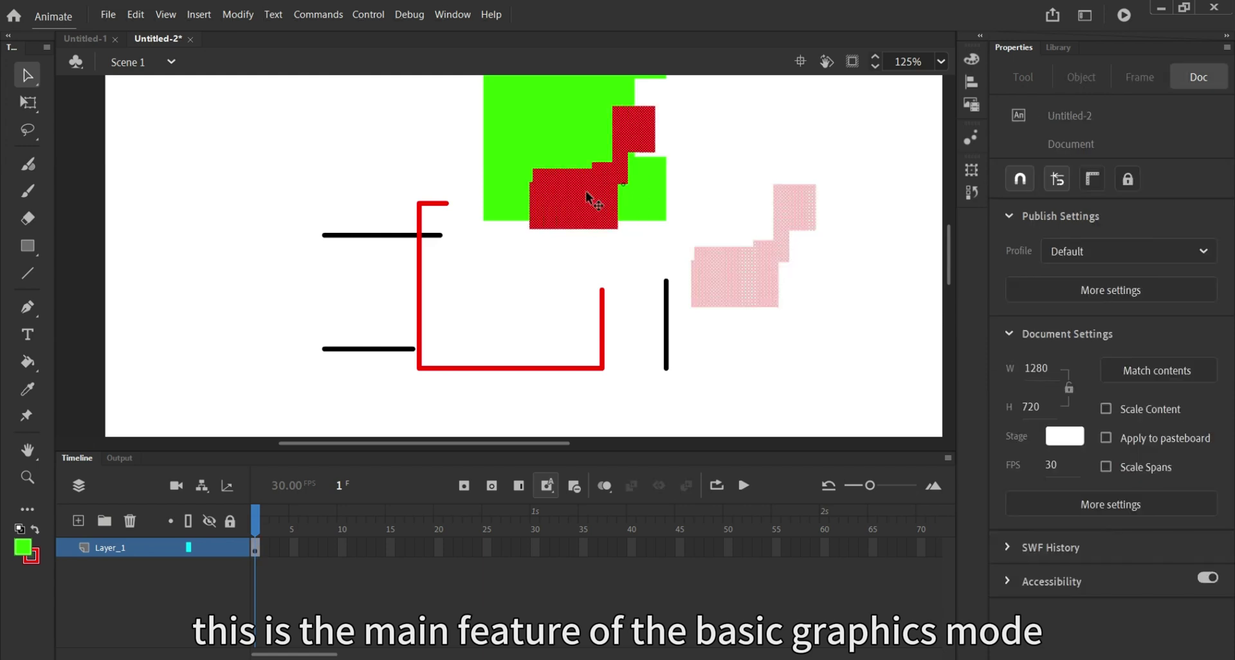
left_click(827, 262)
scroll(706, 240, "up", 3)
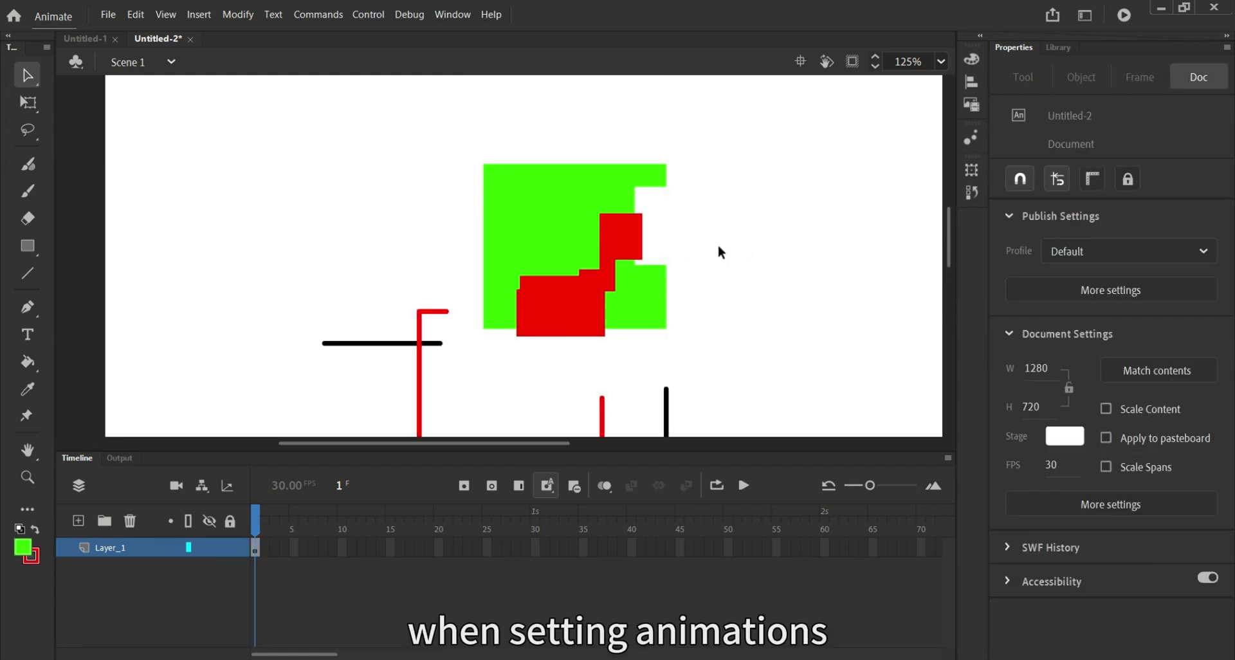
Zoom to 100% and delete every shape on the stage.
key("ctrl+1")
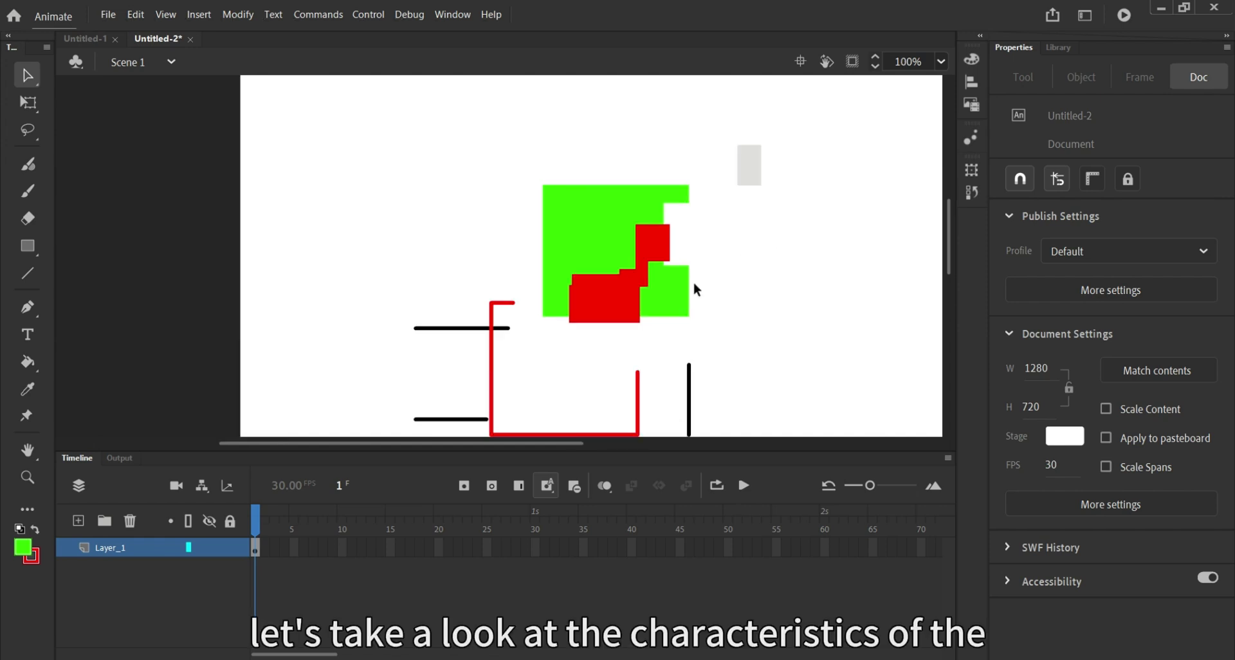
left_click_drag(389, 611, 389, 611)
key("Delete")
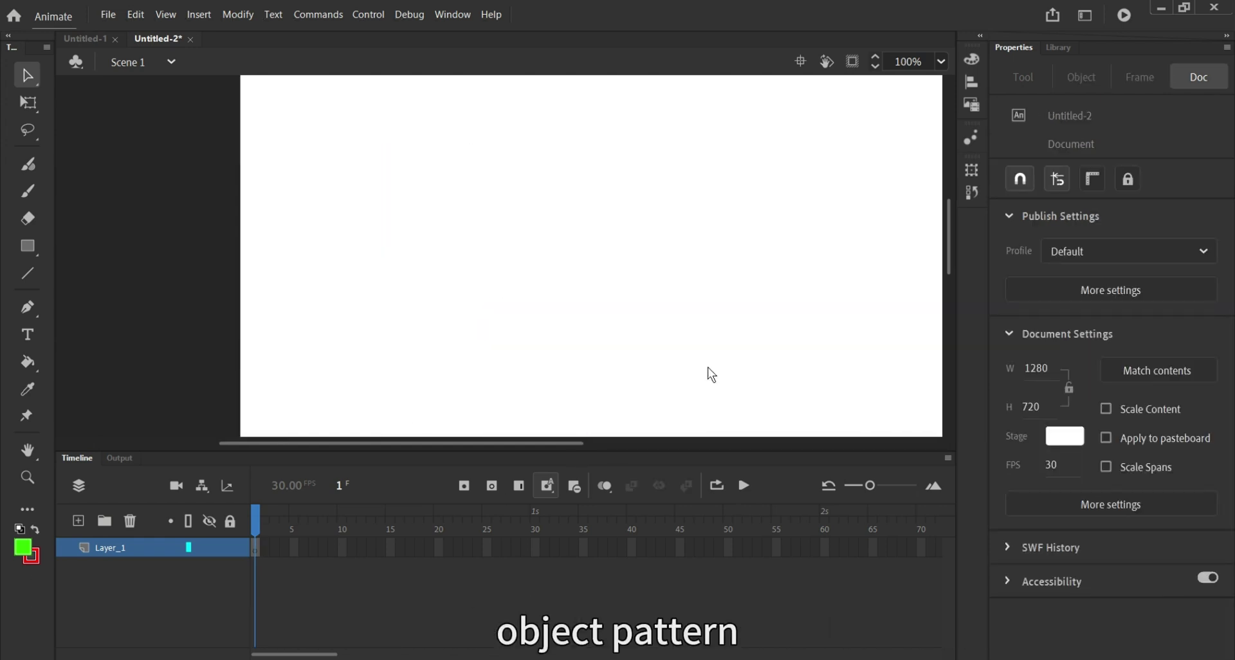
Draw a green square with red border in Object Drawing mode and move it as one object.
left_click(26, 247)
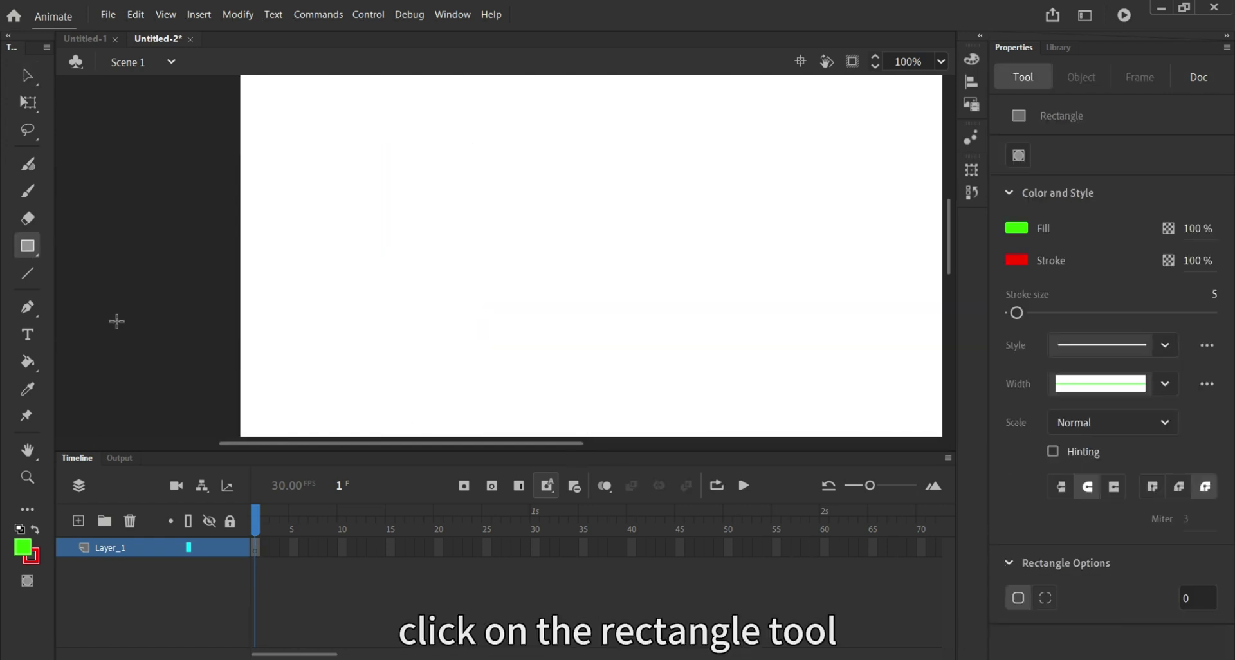
left_click(30, 582)
mouse_move(364, 186)
left_mouse_down()
mouse_move(482, 277)
mouse_move(505, 326)
left_mouse_up()
left_click(27, 76)
left_click_drag(448, 283, 543, 257)
left_click(380, 292)
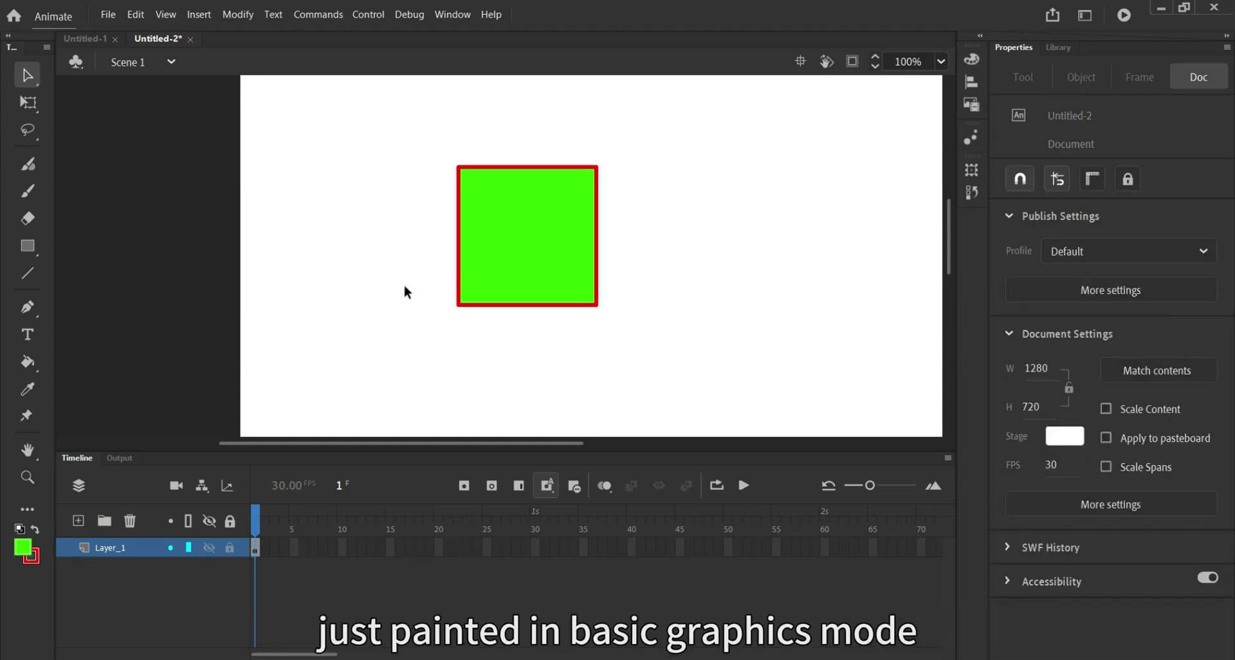
scroll(404, 291, "up", 6)
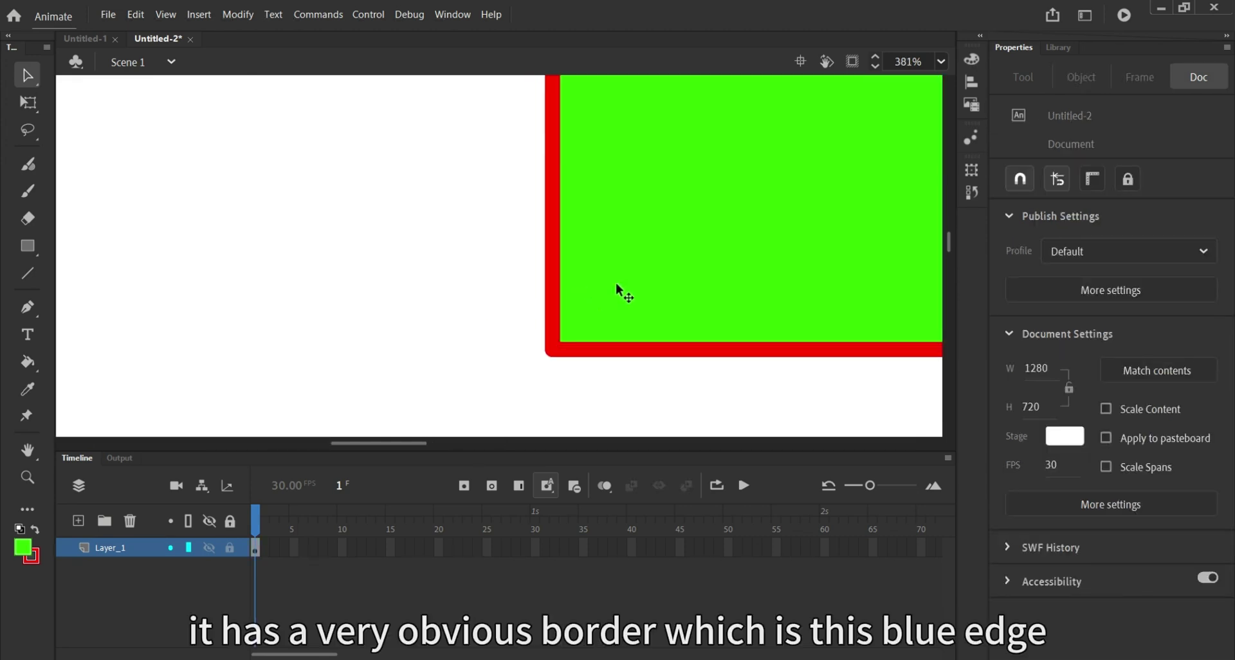
left_click(554, 301)
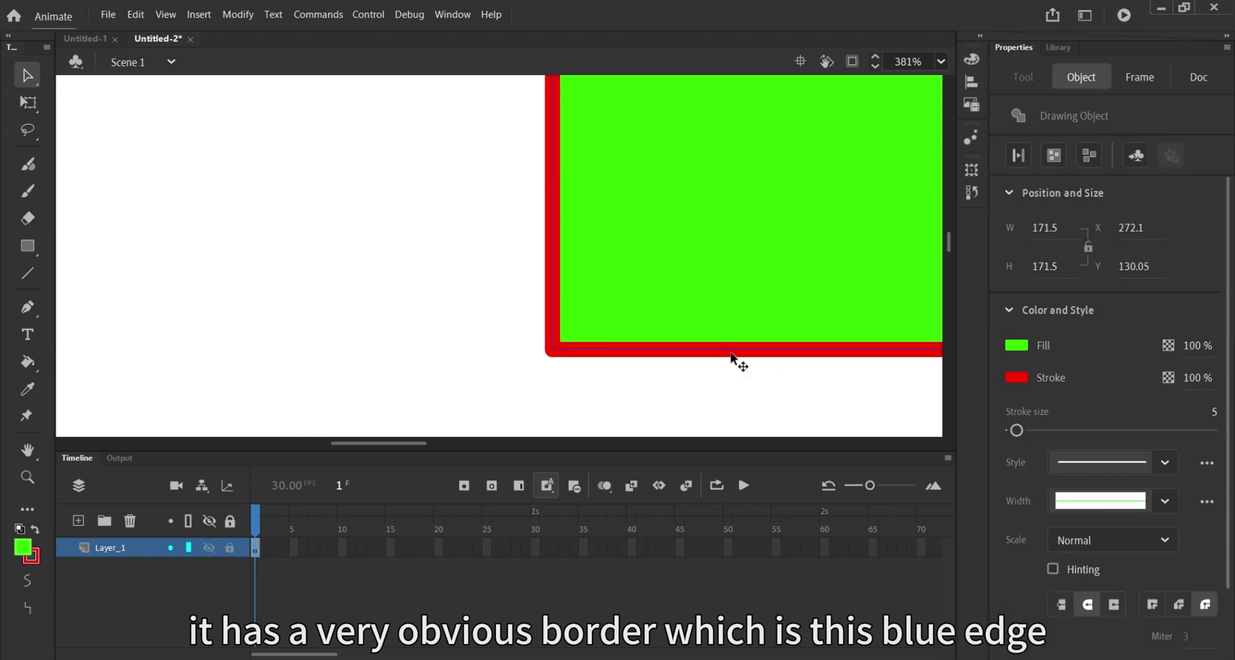
scroll(615, 230, "down", 5)
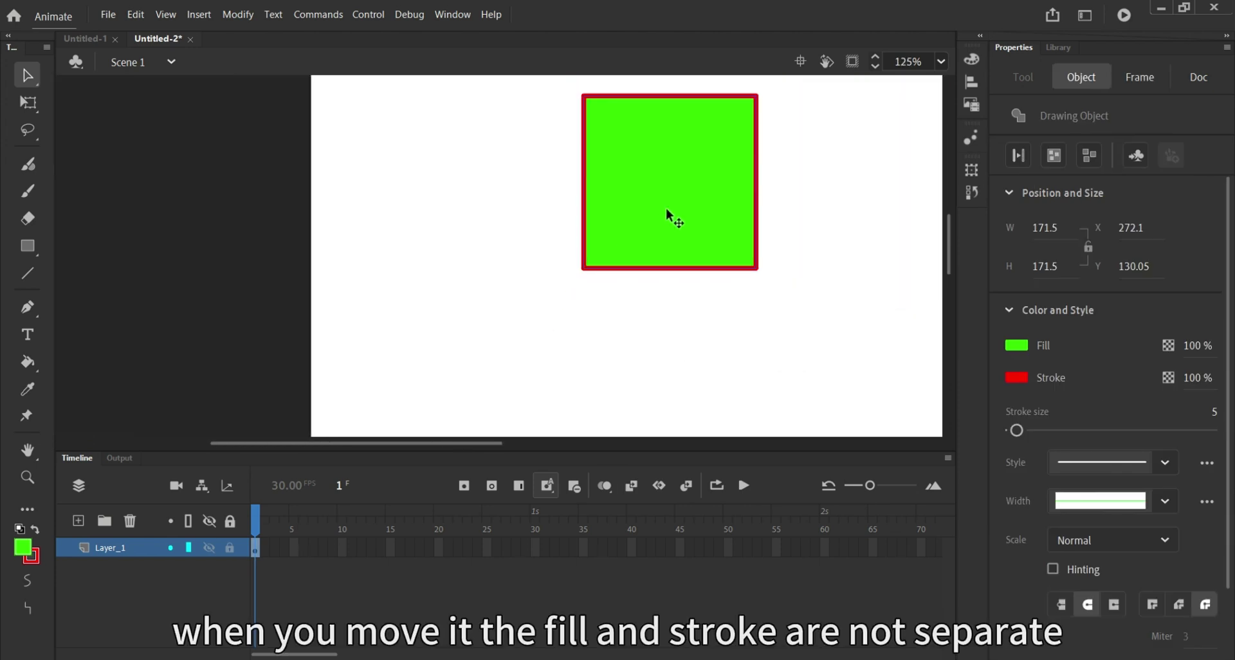
mouse_move(642, 227)
left_mouse_down()
mouse_move(579, 273)
mouse_move(670, 272)
mouse_move(600, 277)
left_mouse_up()
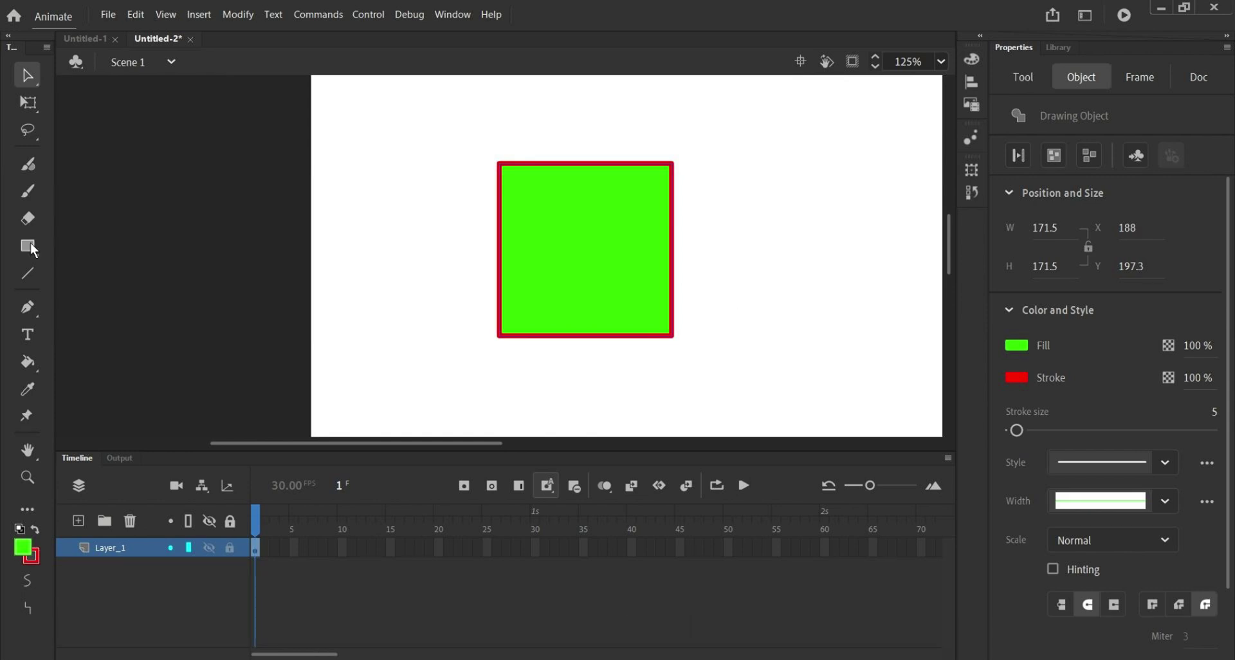
Draw a rectangle with #3366CC blue fill and #CC0033 crimson stroke next to the green square.
key("r")
left_click(1015, 227)
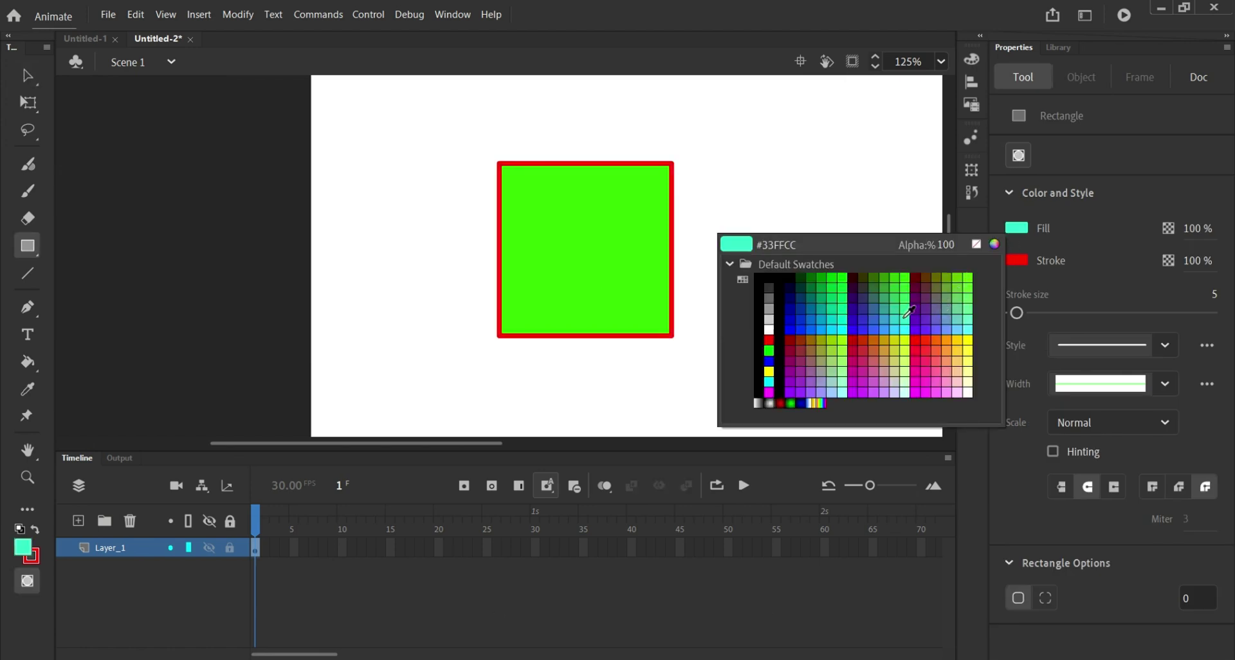
left_click(878, 319)
left_click(1016, 260)
left_click(861, 380)
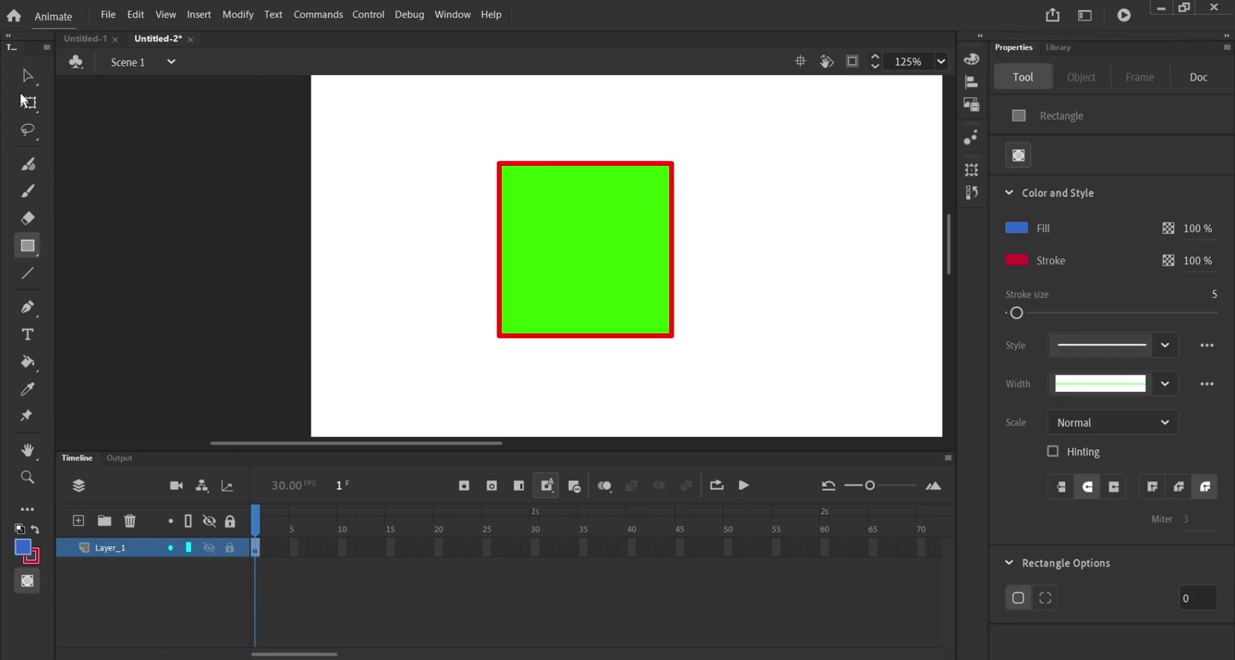
left_click_drag(789, 244, 571, 403)
scroll(816, 277, "down", 1)
scroll(673, 408, "down", 3)
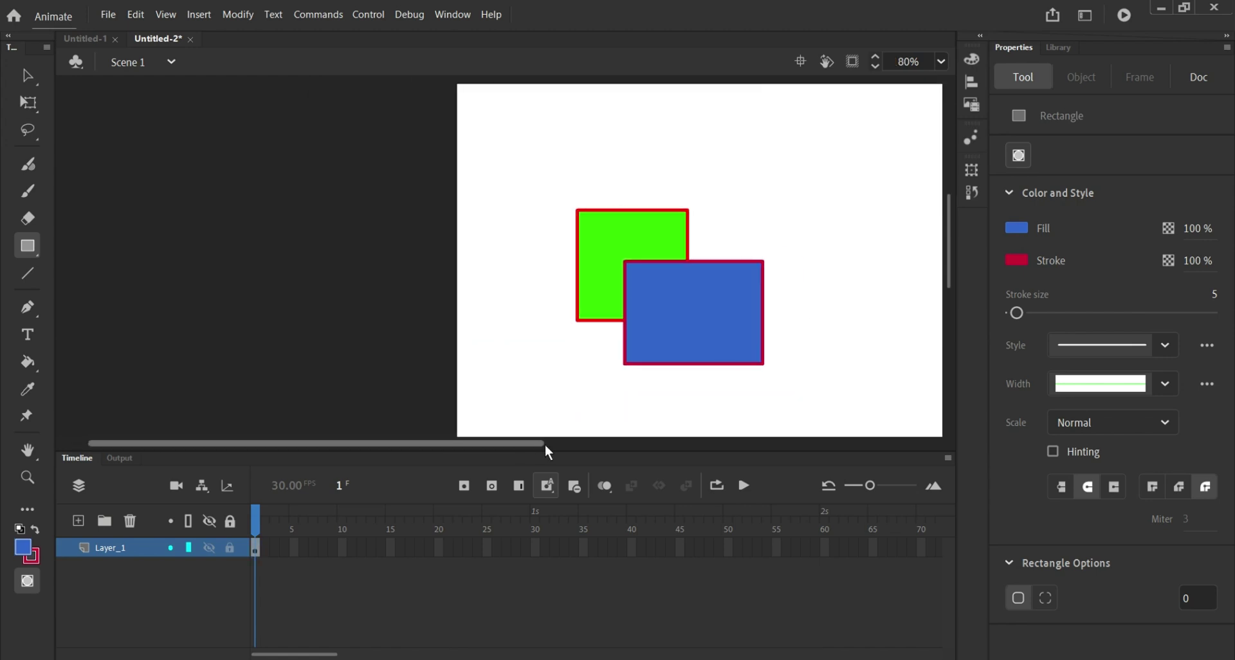
Rearrange the blue rectangle and green square so they overlap without cutting each other.
key("v")
left_click_drag(596, 287, 780, 217)
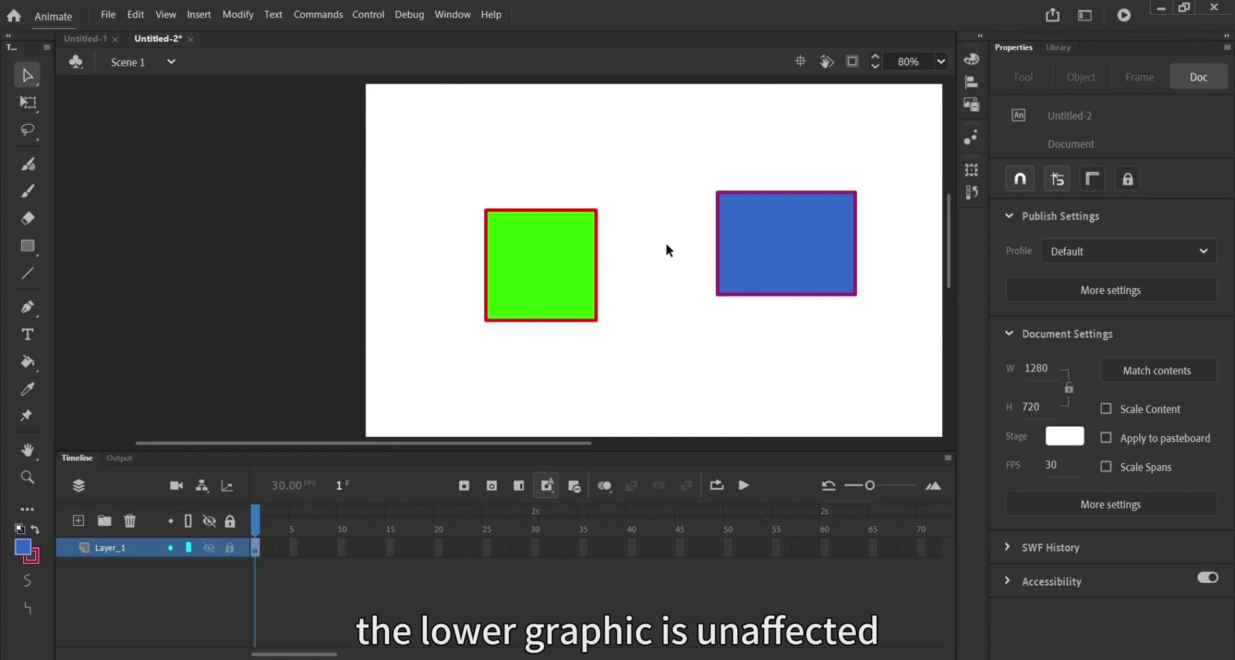
left_click_drag(566, 247, 722, 203)
left_click(627, 303)
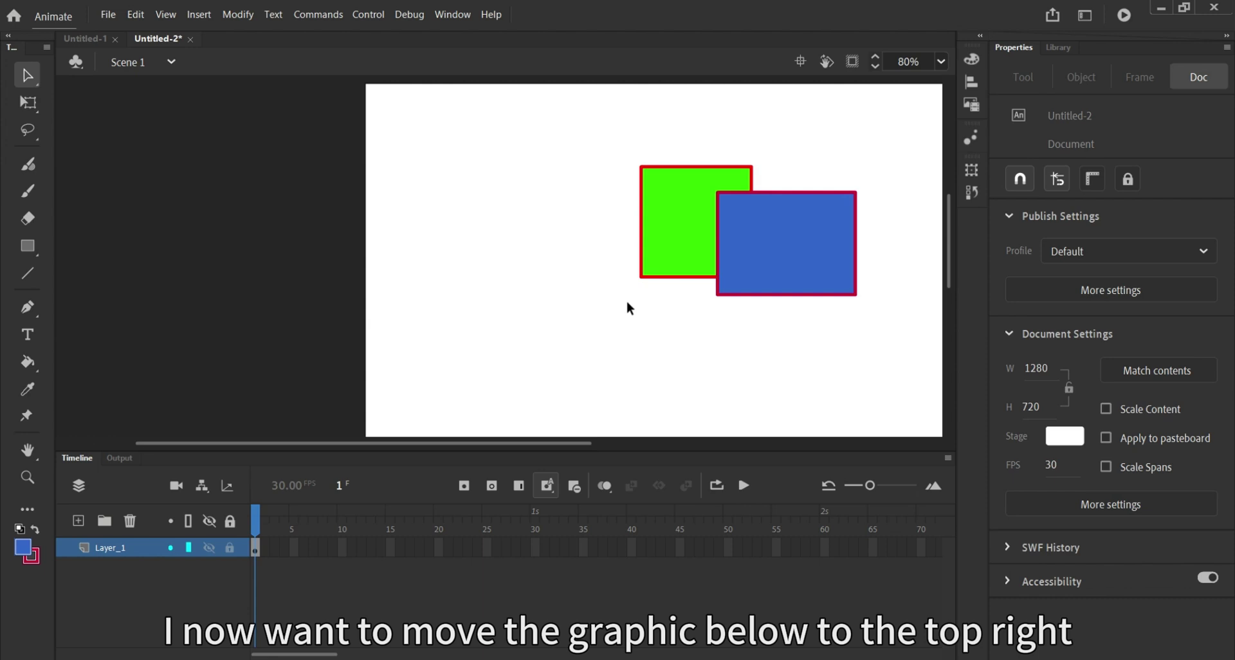
Use Arrange to bring the green square to the front, then send it to the back.
right_click(689, 226)
mouse_move(802, 473)
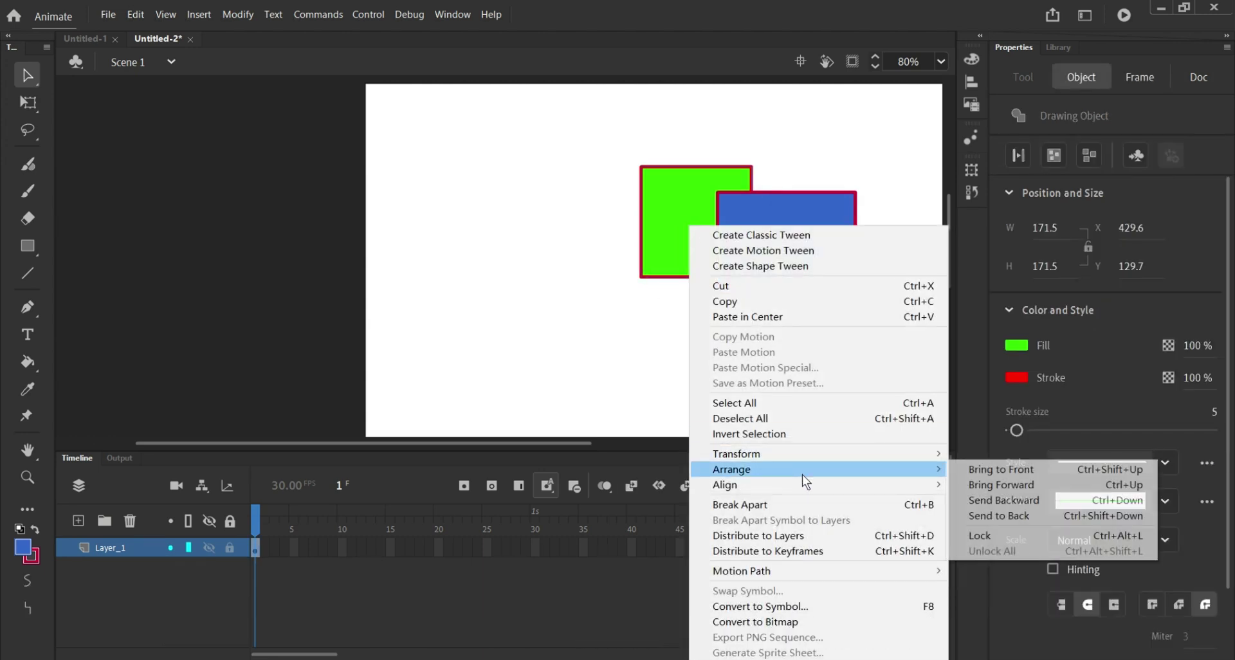
left_click(979, 471)
left_click_drag(692, 242, 689, 223)
right_click(690, 224)
mouse_move(822, 458)
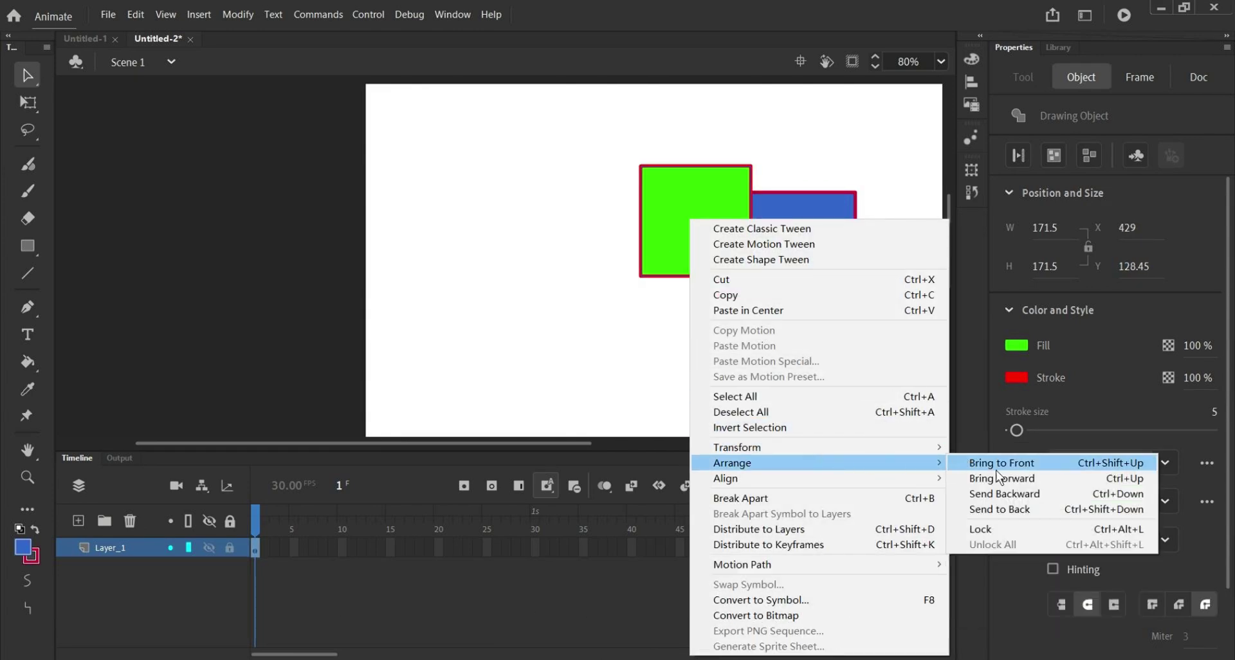
left_click(1003, 508)
left_click(620, 309)
Select both rectangles together and shift them left toward the stage centre.
left_click_drag(602, 338, 849, 149)
left_click_drag(786, 229, 658, 246)
left_click(881, 233)
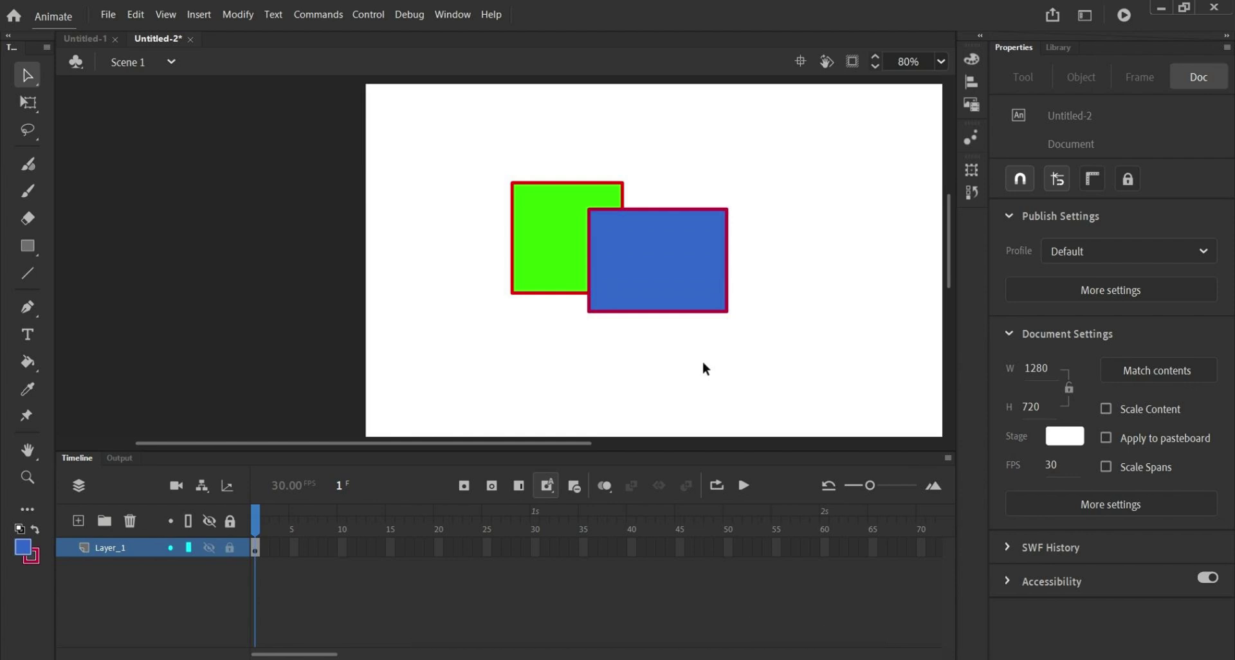
Delete the blue rectangle and select the green square to confirm it is a Drawing Object.
left_click(673, 286)
key("Delete")
scroll(595, 310, "up", 5)
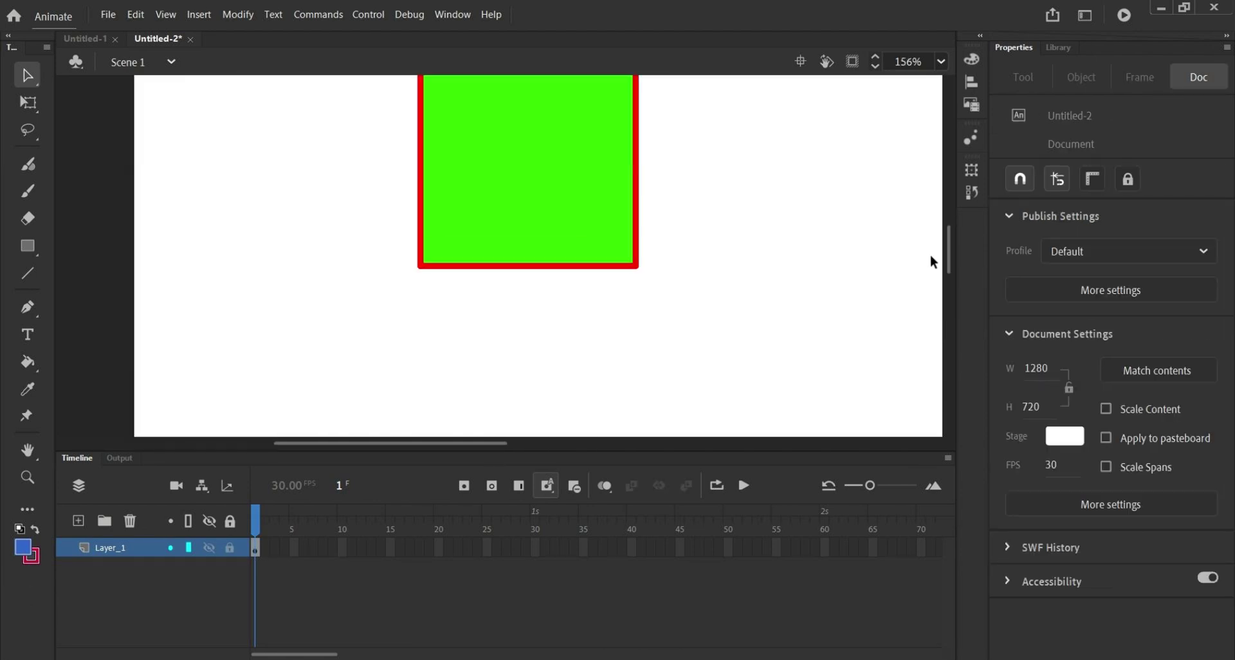
scroll(952, 232, "up", 3)
scroll(682, 287, "down", 1)
scroll(683, 295, "up", 1)
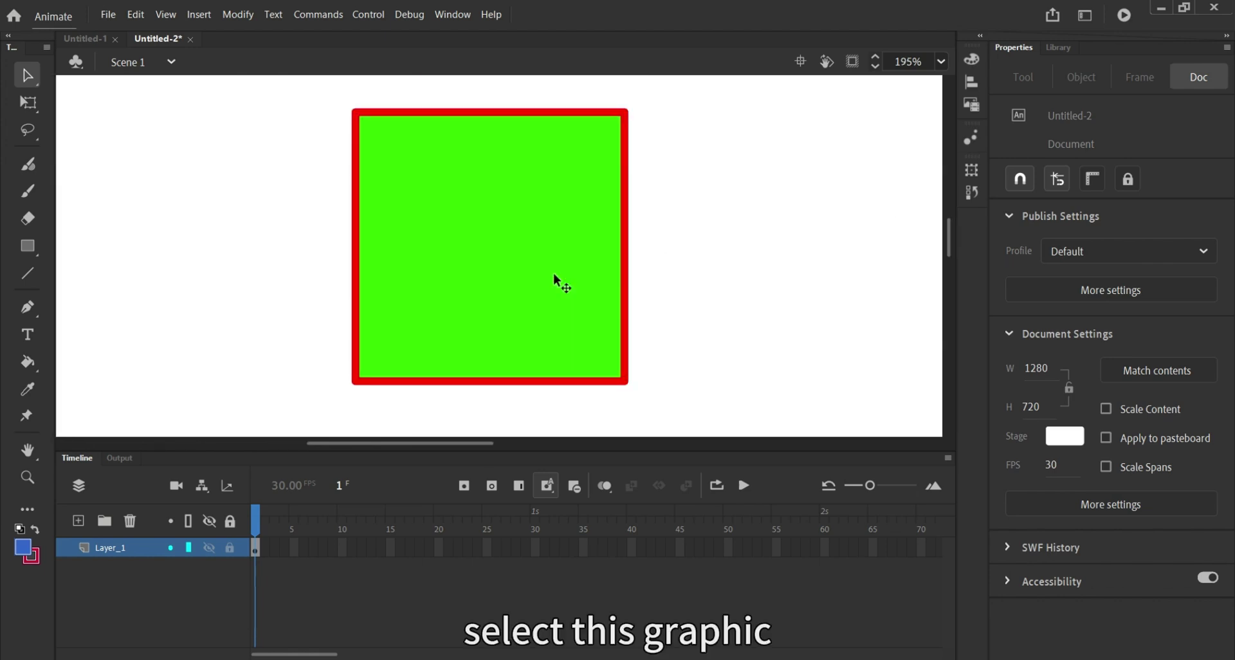
left_click(629, 263)
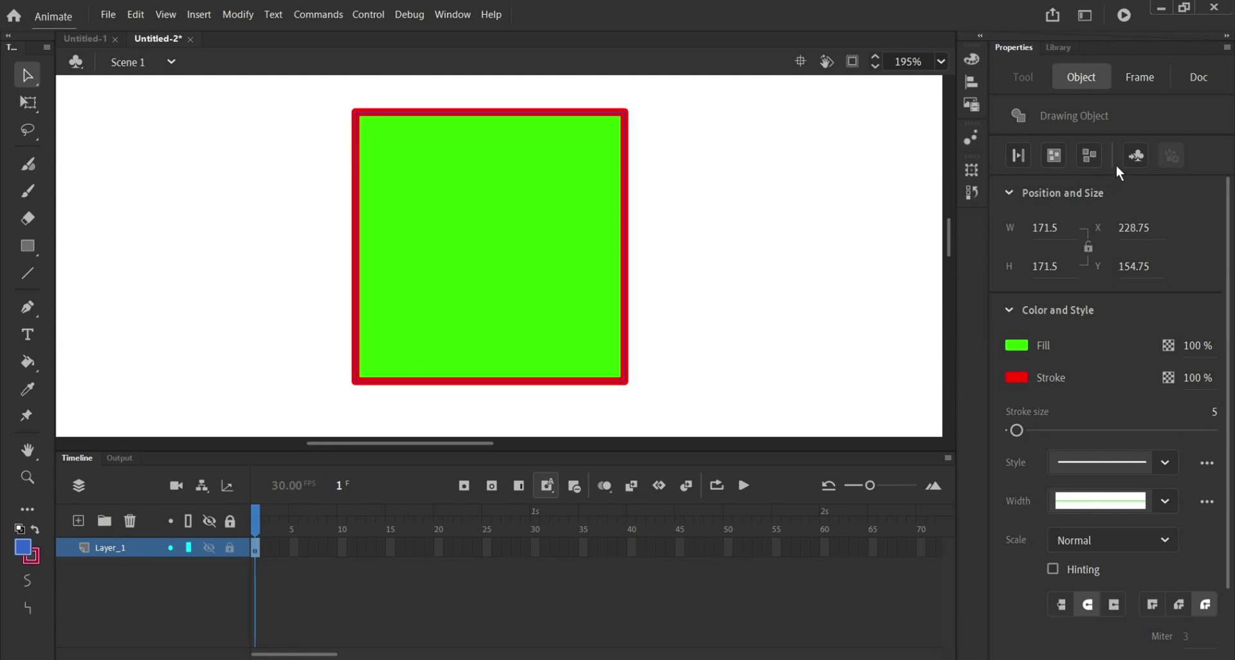
Break the green square apart into a shape and pull its right border edge away.
left_click(1090, 155)
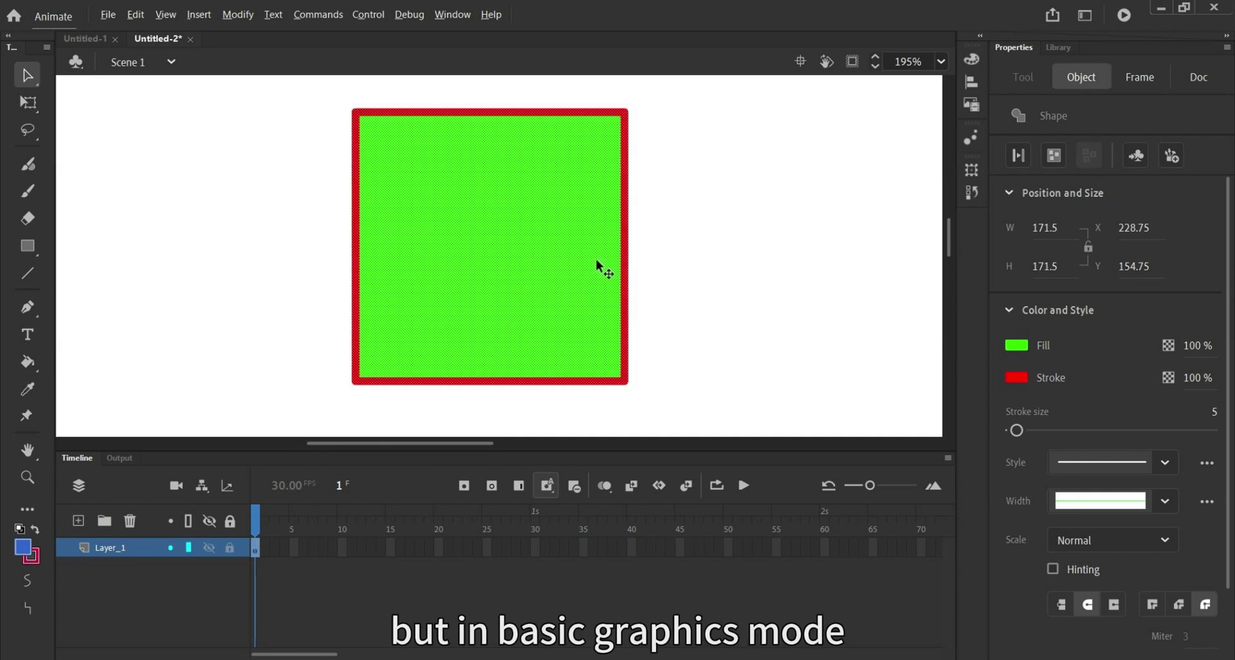
left_click(630, 260)
left_click(627, 256)
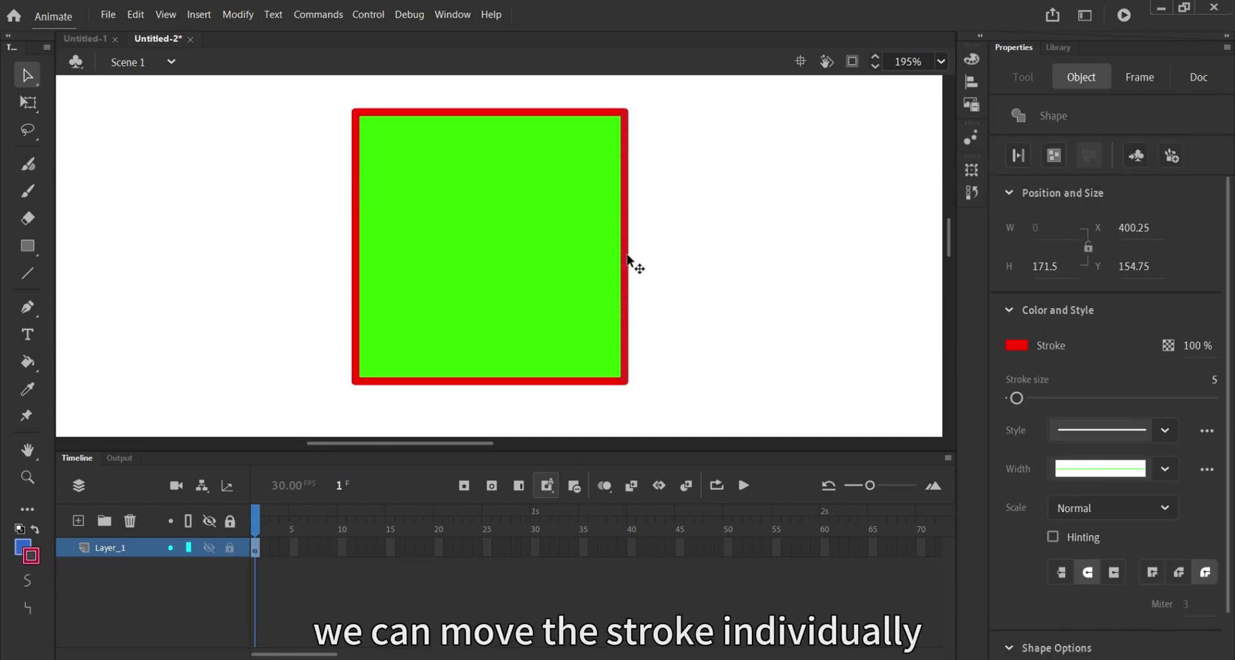
left_click_drag(627, 256, 702, 260)
left_click(769, 263)
Move the green fill out of its border, then undo both test moves.
left_click(563, 272)
mouse_move(540, 267)
left_mouse_down()
mouse_move(264, 282)
mouse_move(210, 271)
mouse_move(239, 279)
left_mouse_up()
left_click(442, 250)
key("ctrl+z")
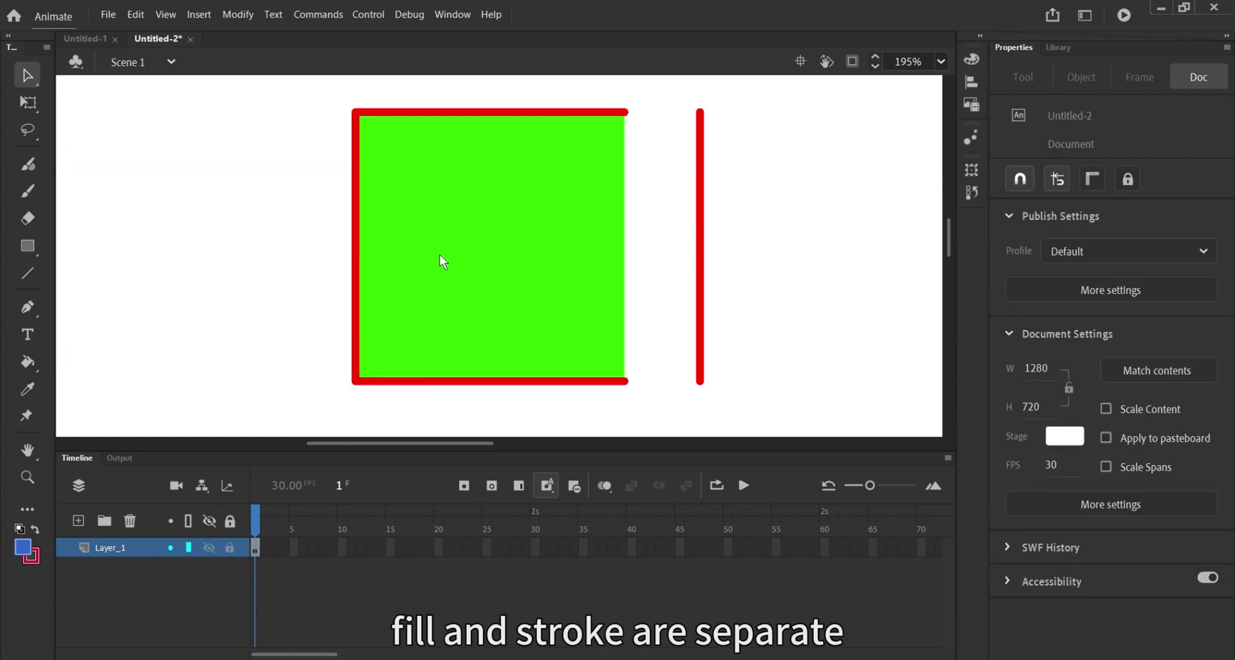
key("ctrl+z")
Drag the whole red border off the green fill, then undo that move.
left_click(682, 250)
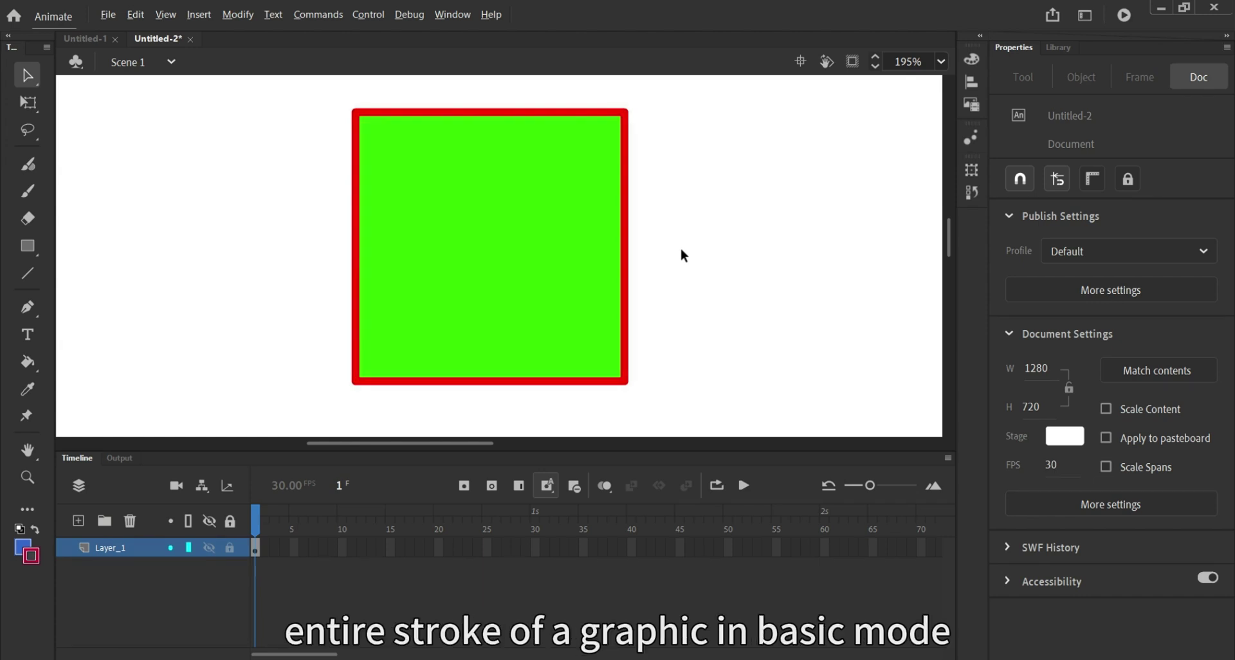
double_click(624, 320)
left_click_drag(373, 381, 692, 398)
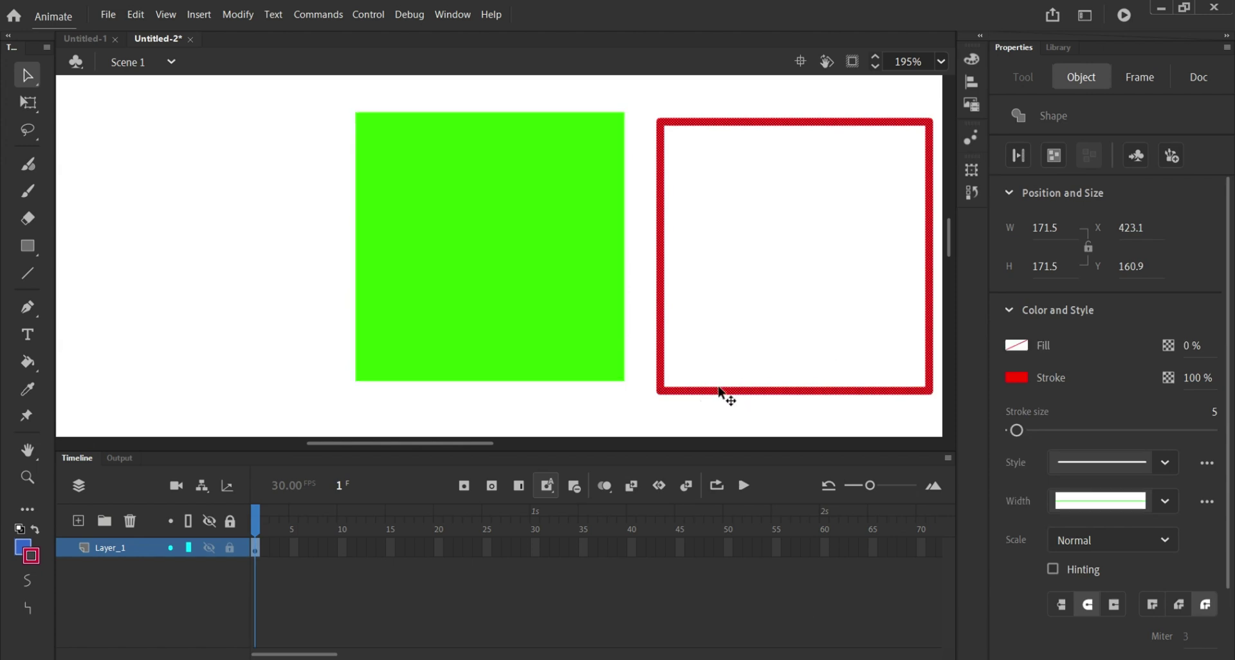
key("ctrl+z")
left_click(708, 378)
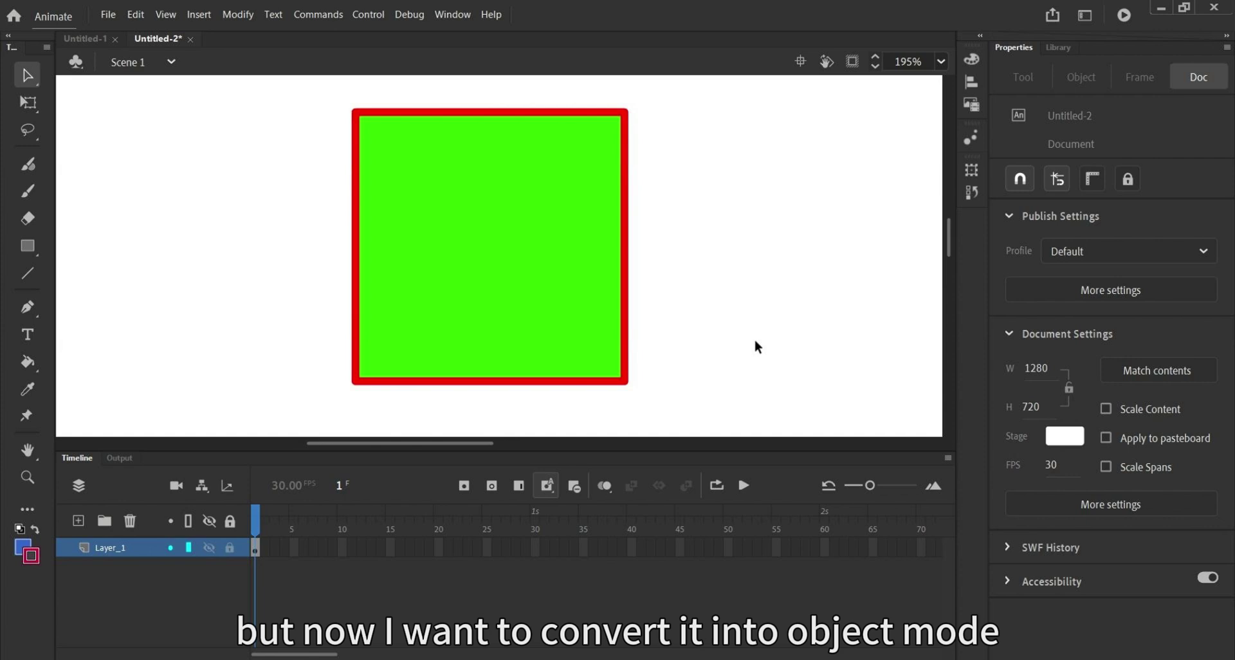
Nudge the square right and combine fill and border into one drawing object at X 277.45, Y 164.45.
left_click(526, 268)
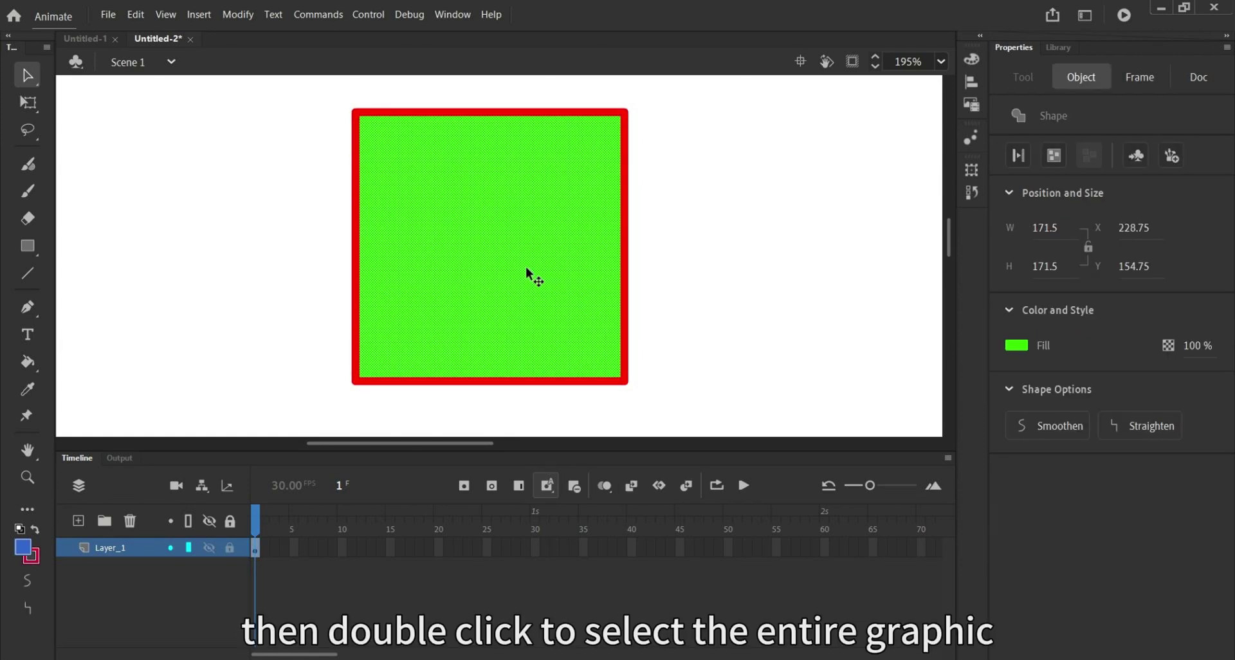
double_click(526, 266)
mouse_move(548, 264)
left_mouse_down()
mouse_move(611, 279)
mouse_move(572, 267)
left_mouse_up()
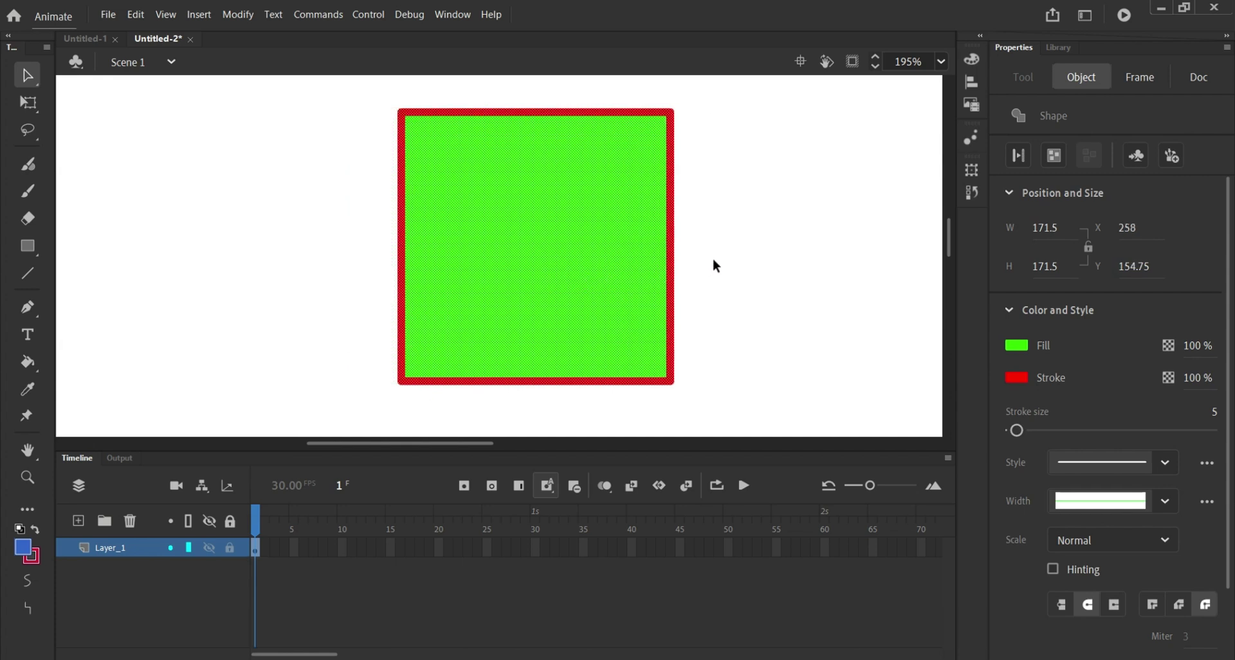
left_click(1052, 158)
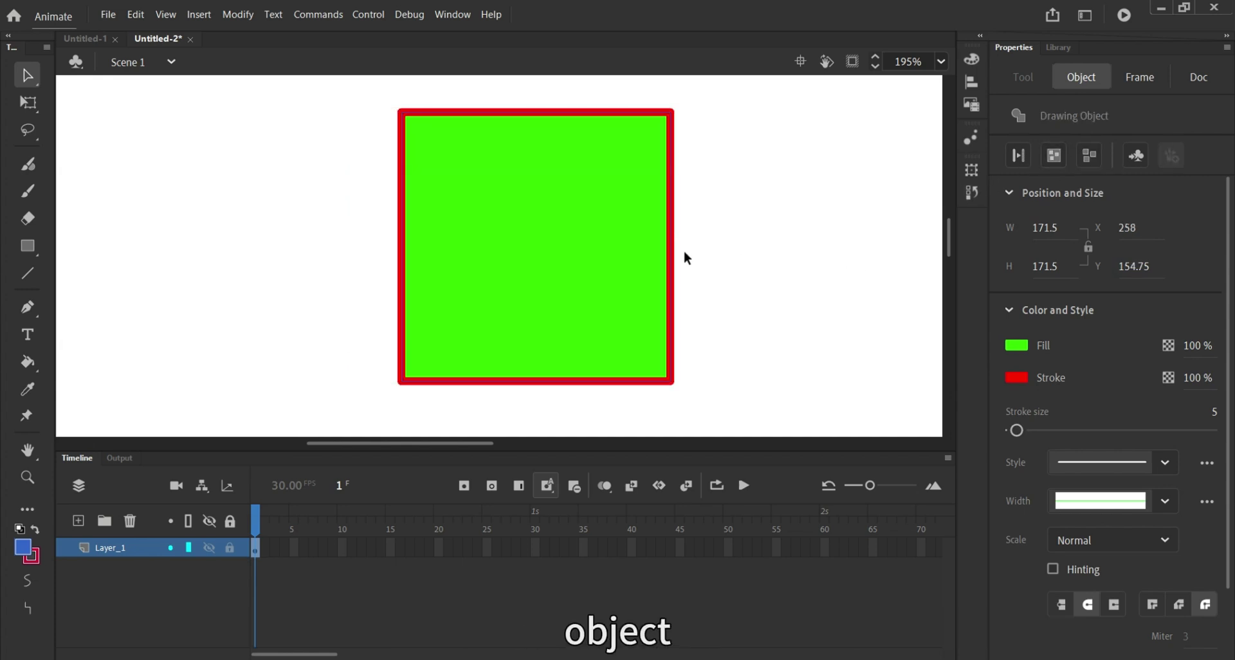
left_click_drag(524, 273, 585, 273)
key("ctrl+shift+a")
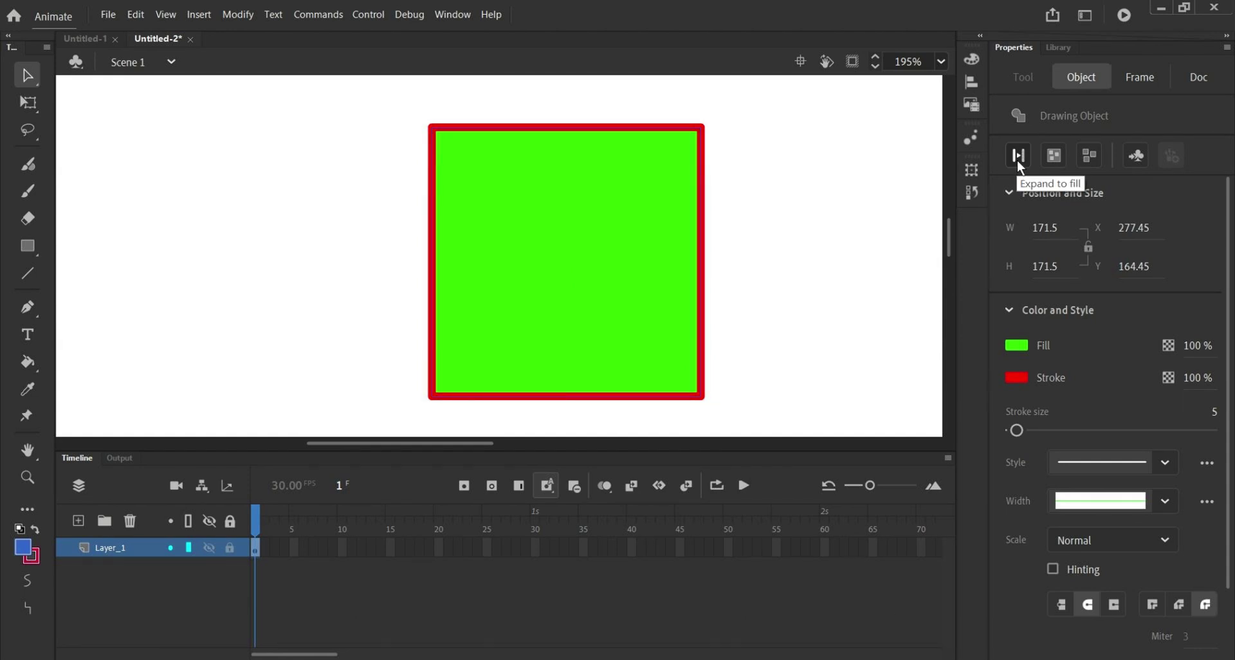
Apply Expand to fill to the square drawing object, turning its red stroke into fill.
left_click(813, 182)
left_click(550, 232)
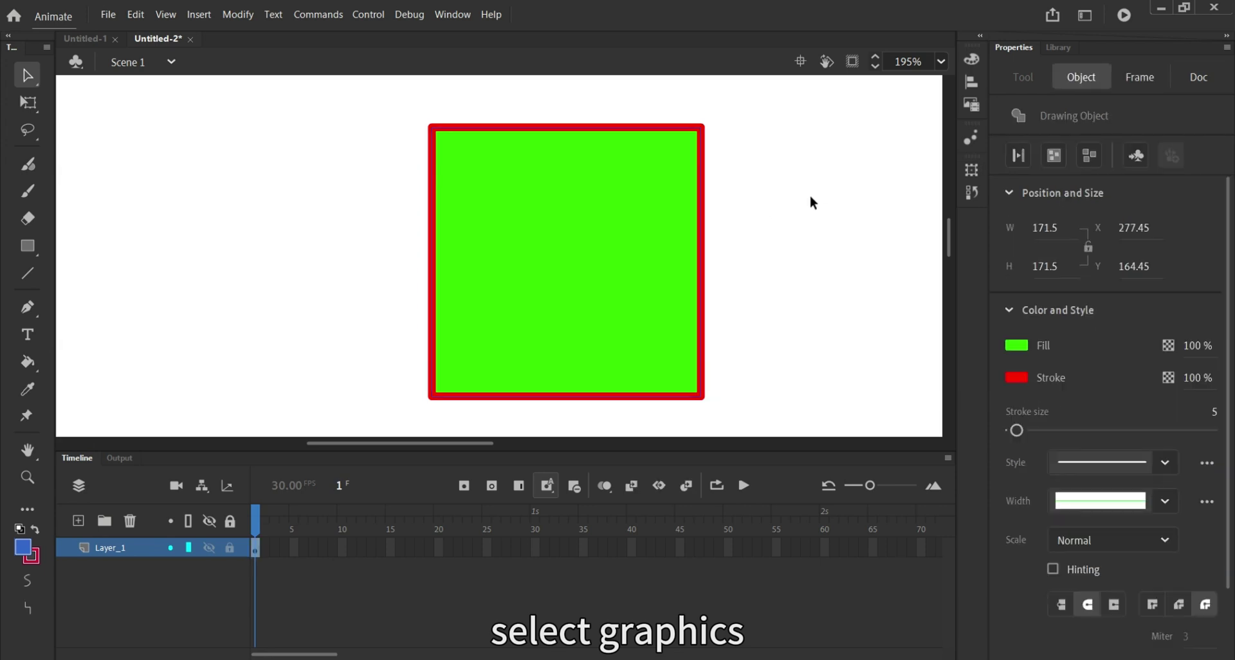
left_click(1019, 156)
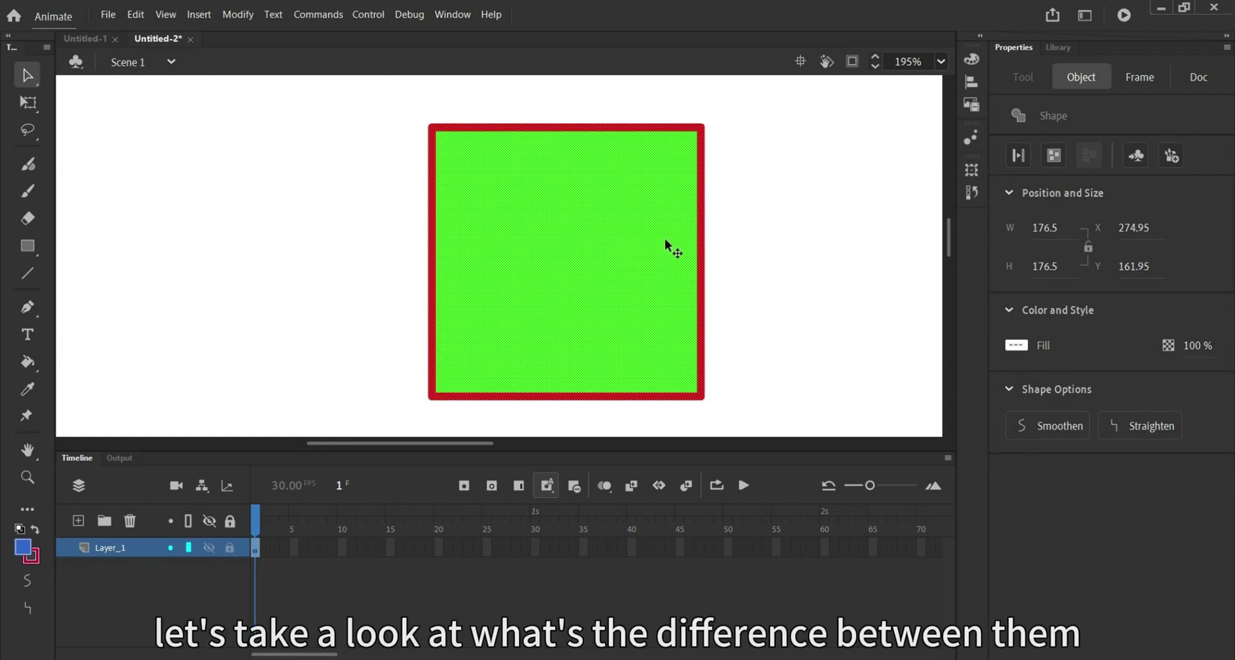
Inspect the resulting red border fill and the 166.5 × 166.5 green fill separately.
left_click(708, 268)
left_click(702, 270)
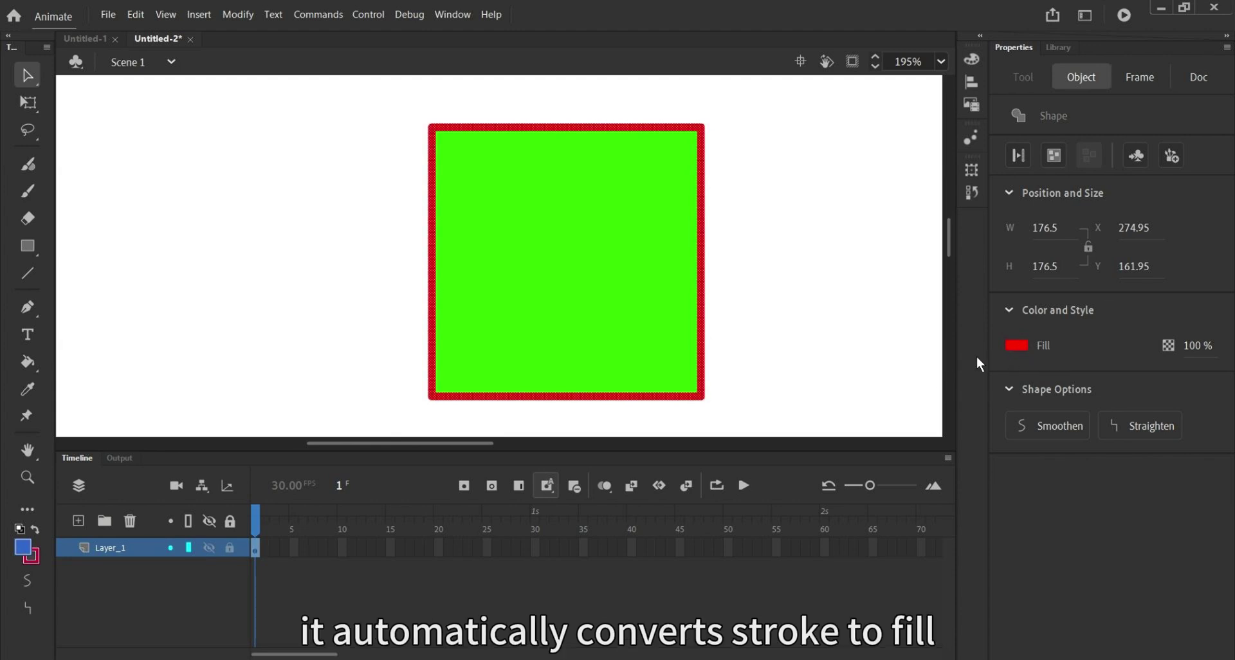
left_click(746, 334)
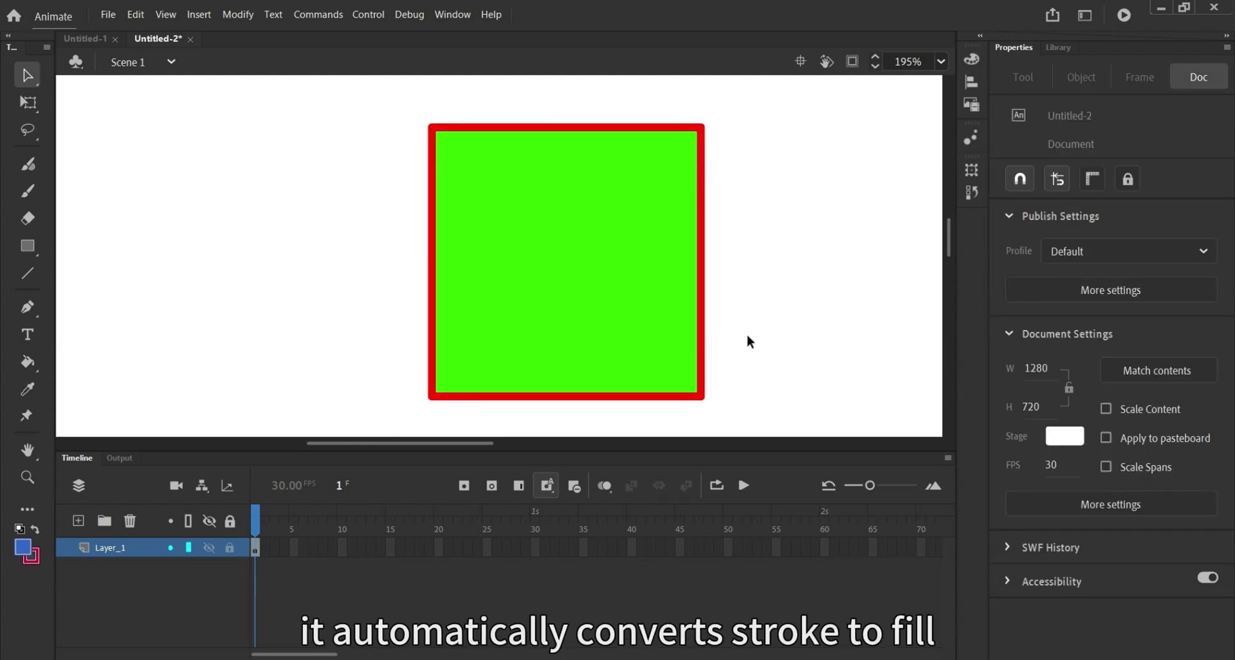
left_click(705, 355)
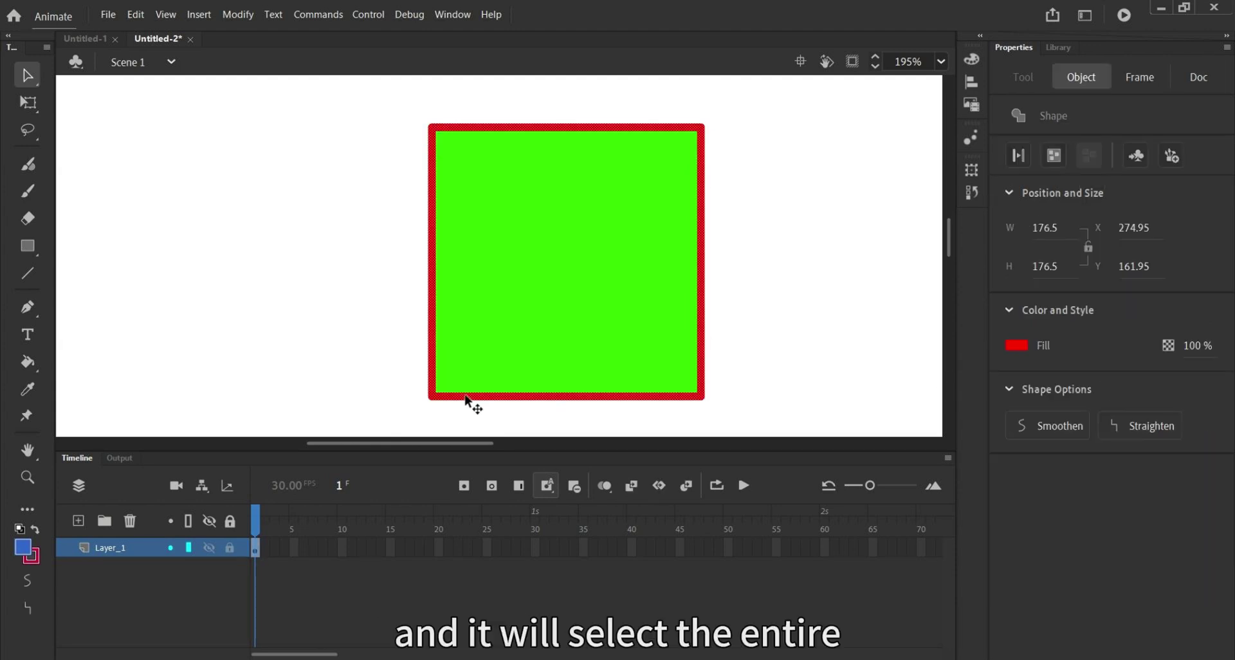
scroll(465, 397, "up", 1)
scroll(783, 387, "down", 1)
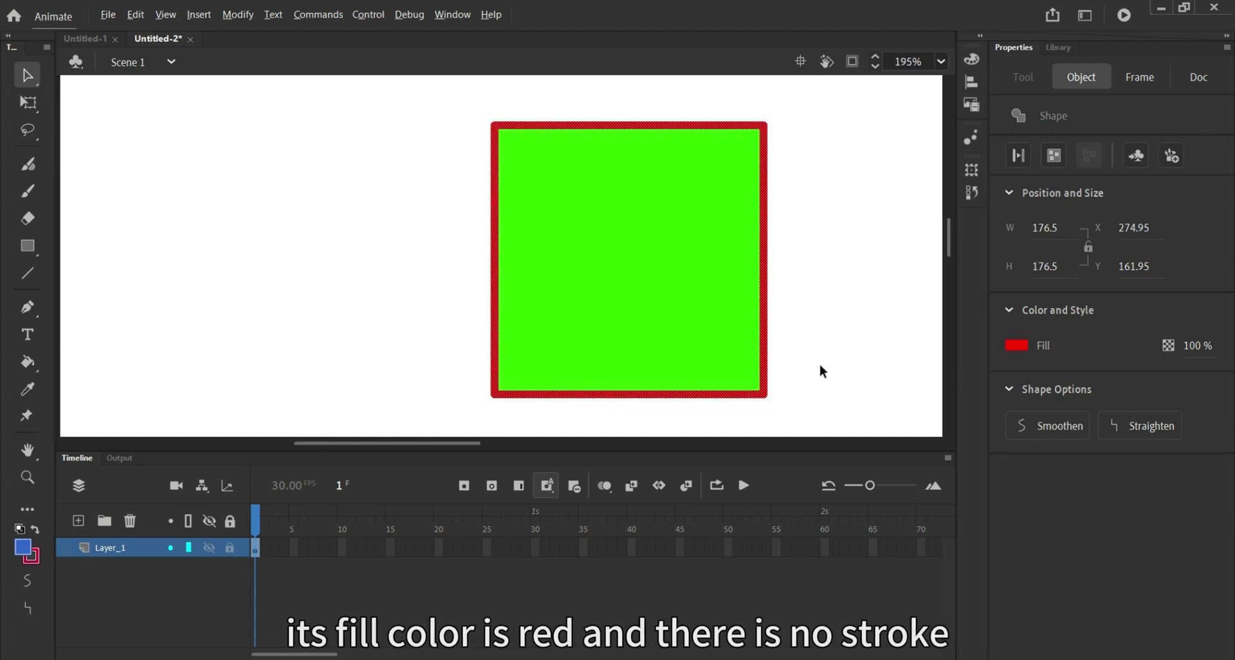
left_click(633, 303)
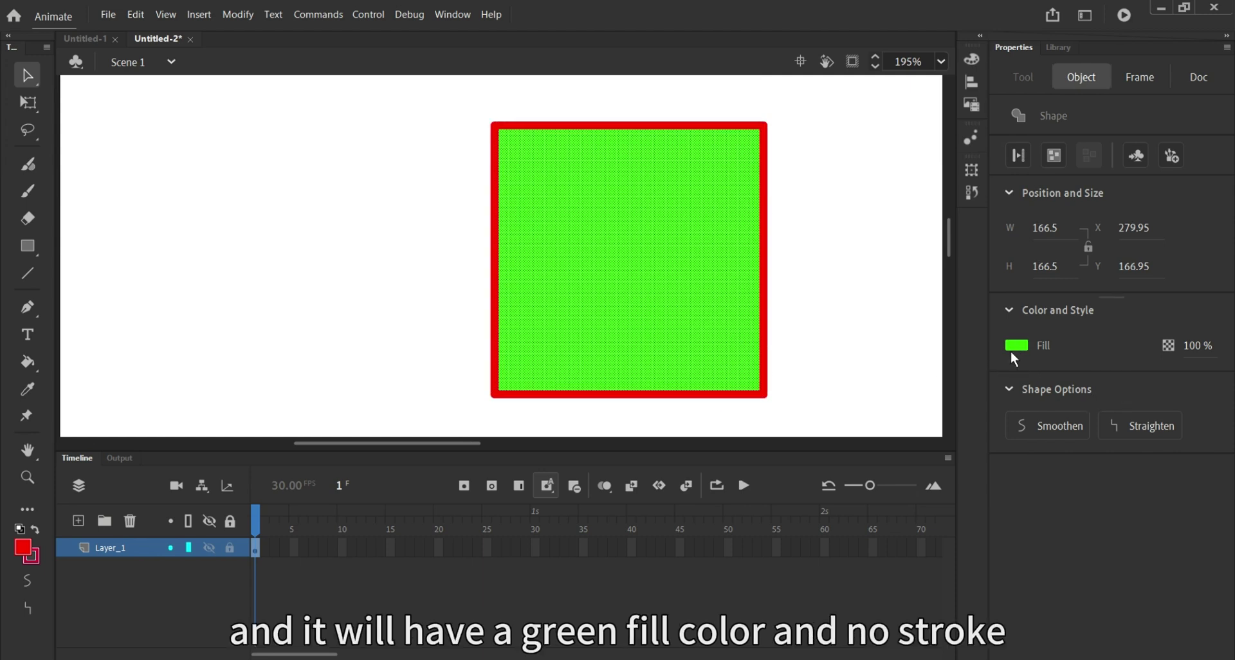
Draw a red rectangle with a crimson size-5 stroke left of the square, Object Drawing off.
key("Escape")
key("r")
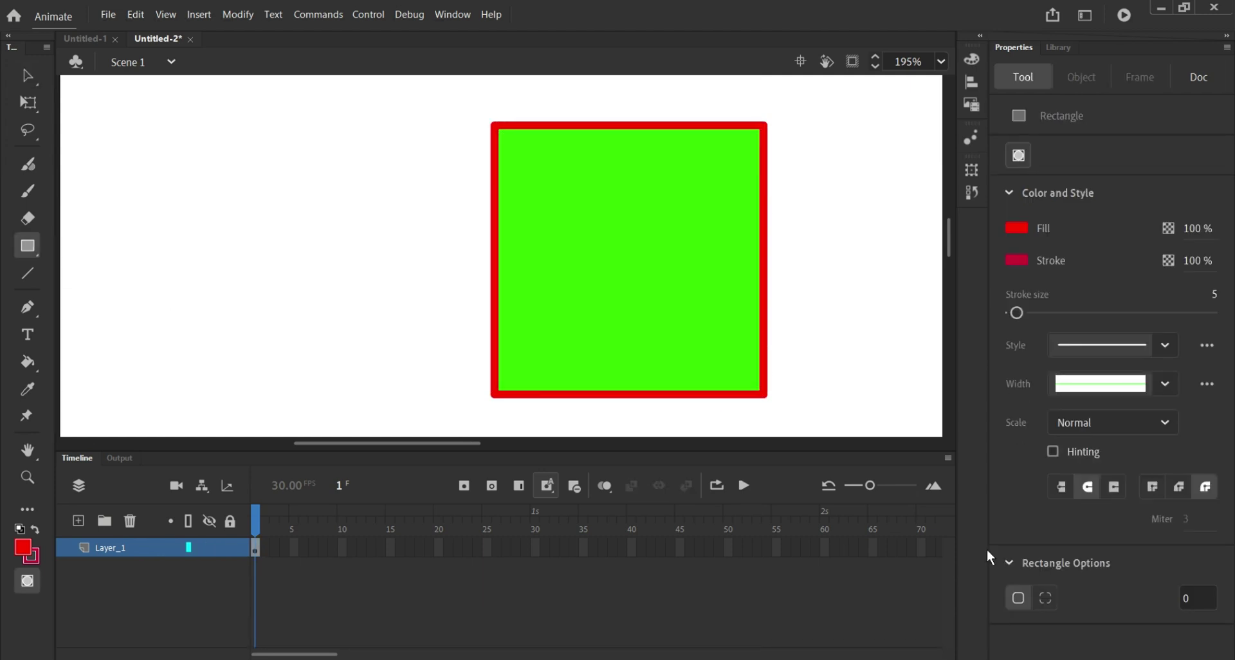
left_click(36, 587)
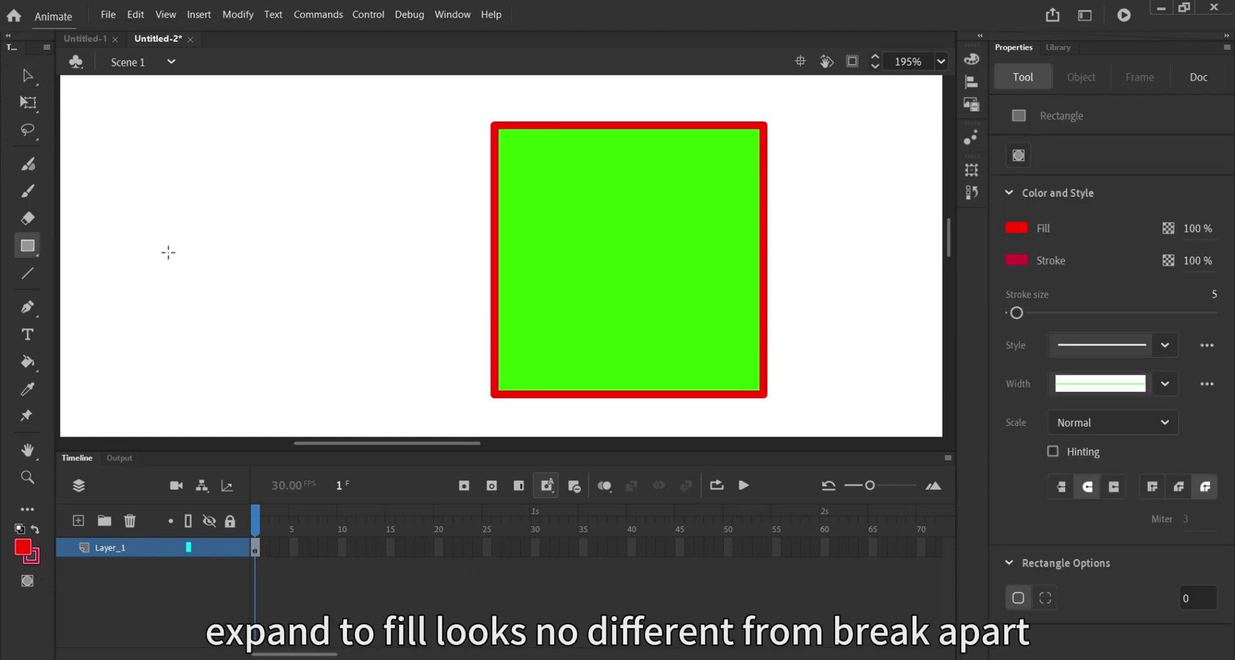
mouse_move(165, 201)
left_mouse_down()
mouse_move(324, 315)
mouse_move(365, 377)
left_mouse_up()
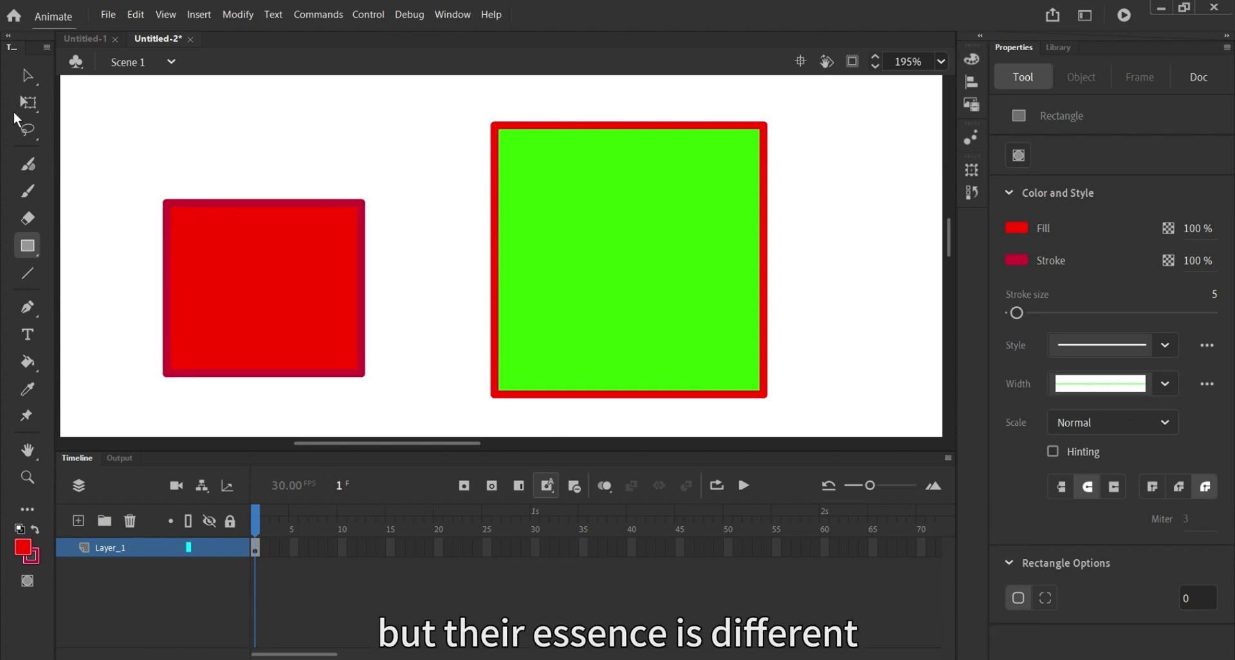
left_click(28, 76)
Select the square's fill and edge, then the rectangle's fill and stroke, to compare them.
left_click(675, 267)
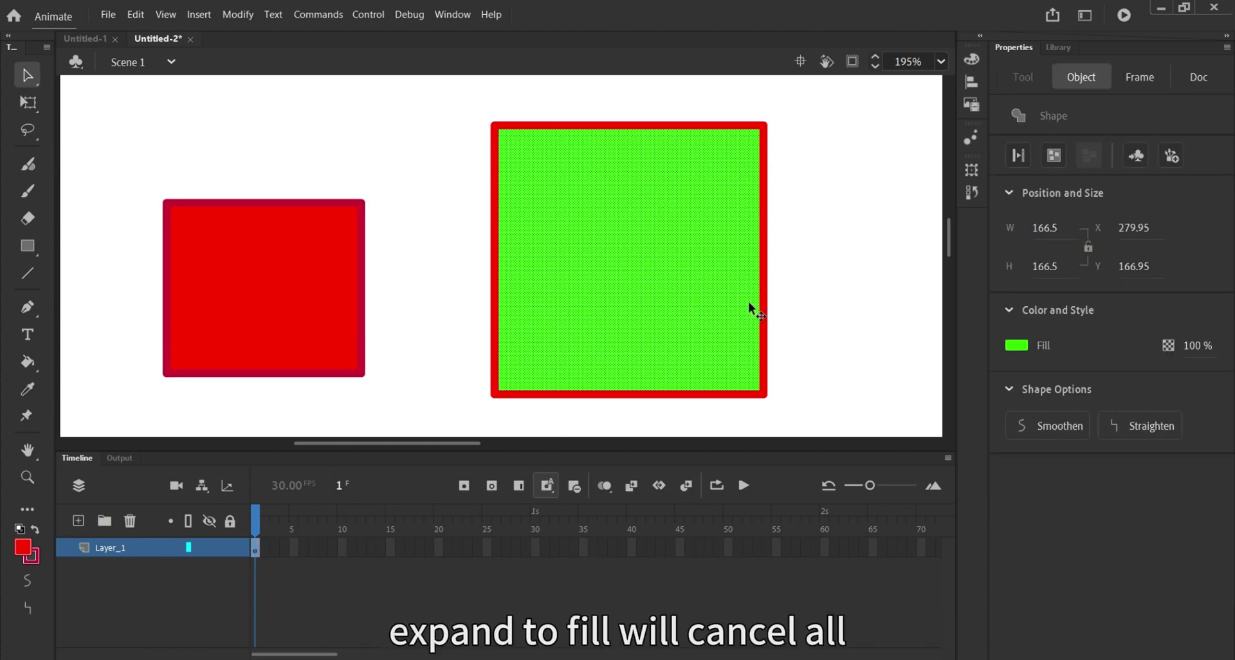
left_click(769, 293)
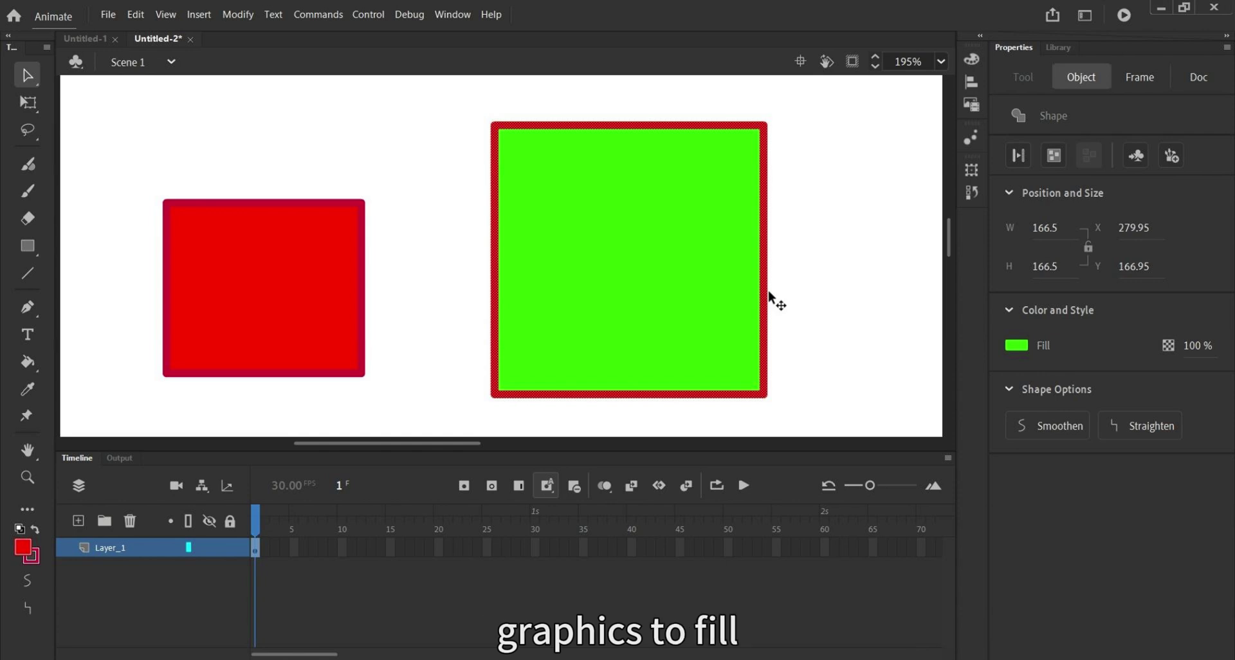
left_click(312, 301)
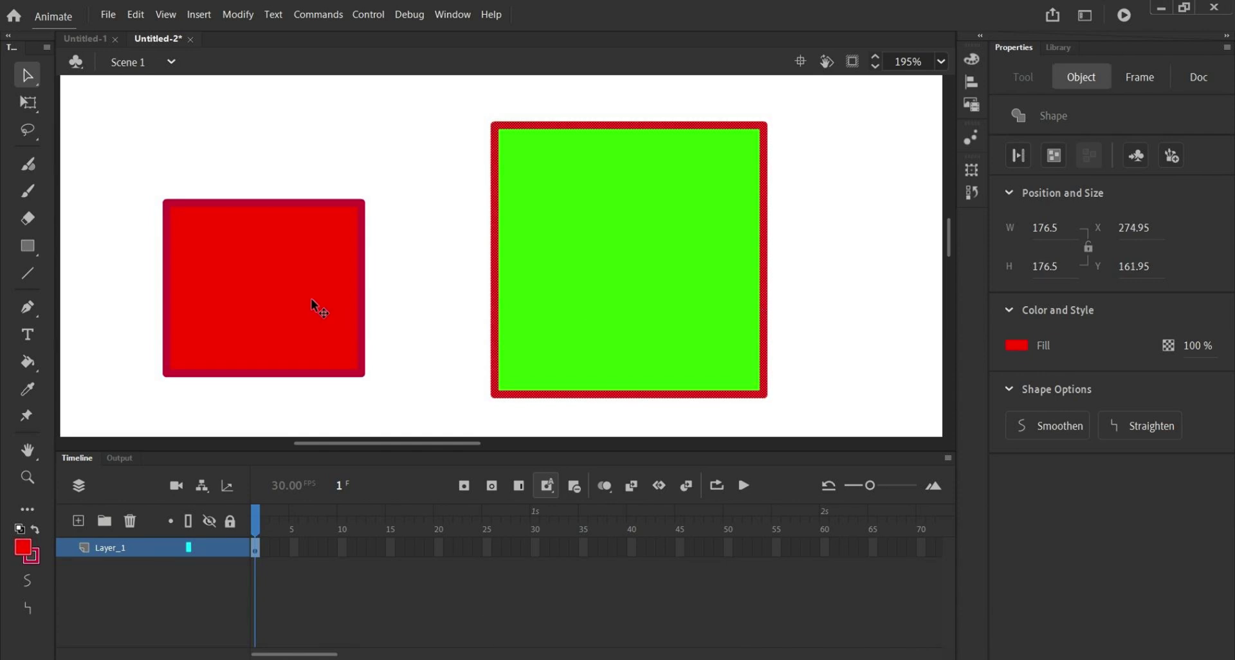
left_click(361, 324)
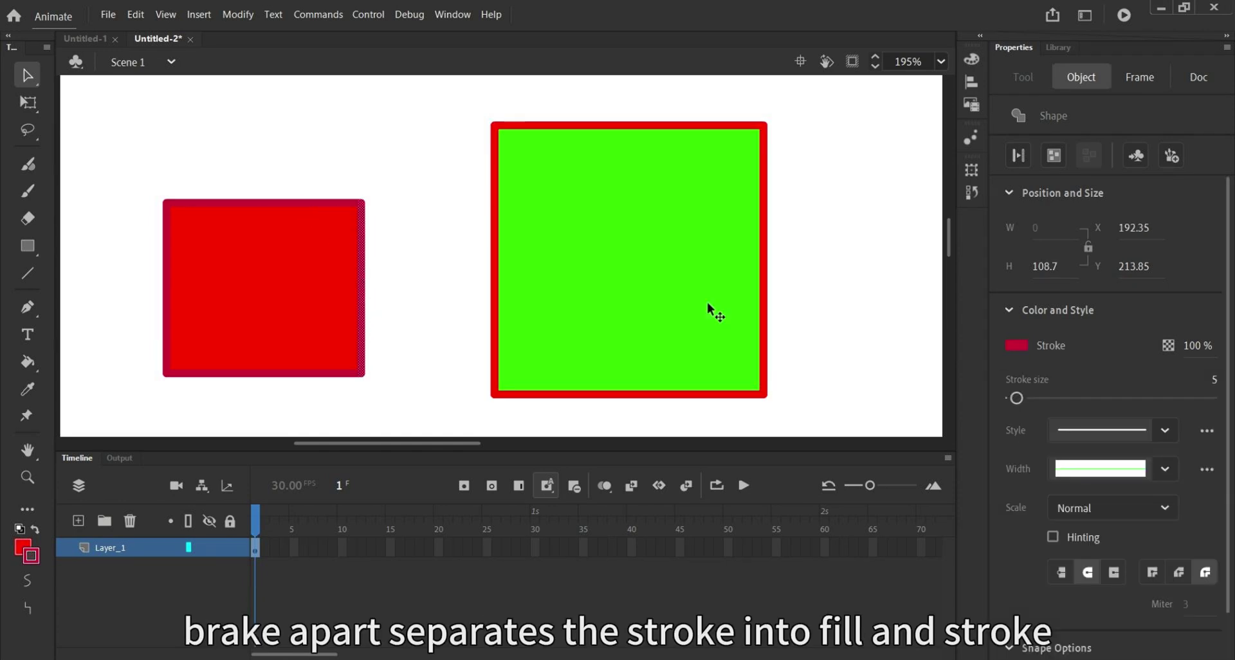